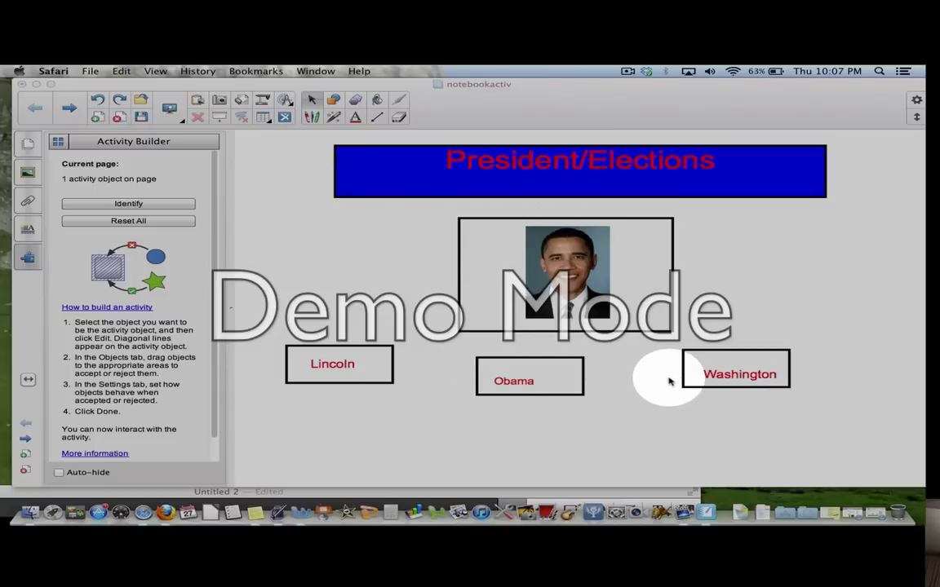
# Step: Spread the Lincoln, Obama and Washington name boxes out in a row beneath the framed picture
pyautogui.click(373, 348)
pyautogui.moveTo(355, 359); pyautogui.dragTo(331, 370)
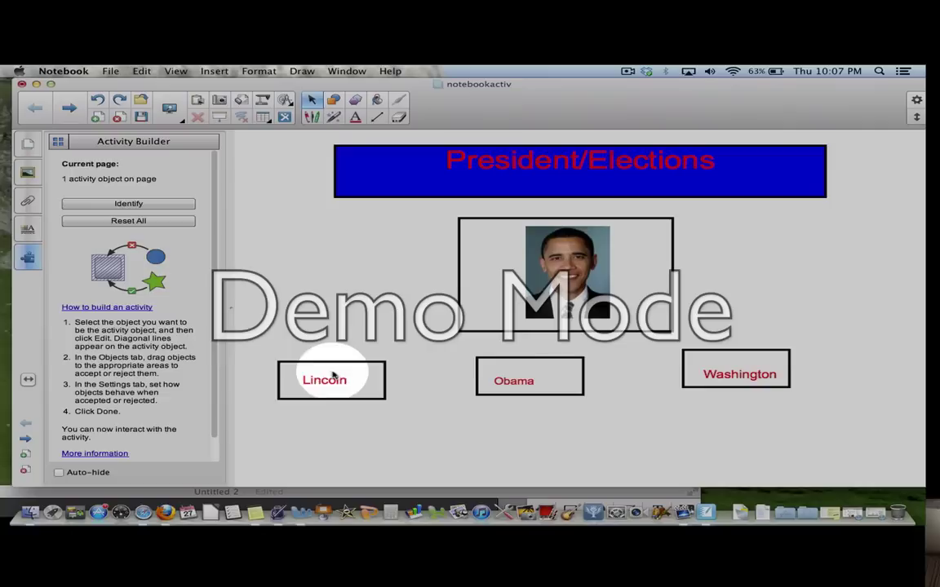
pyautogui.moveTo(530, 356); pyautogui.dragTo(551, 360)
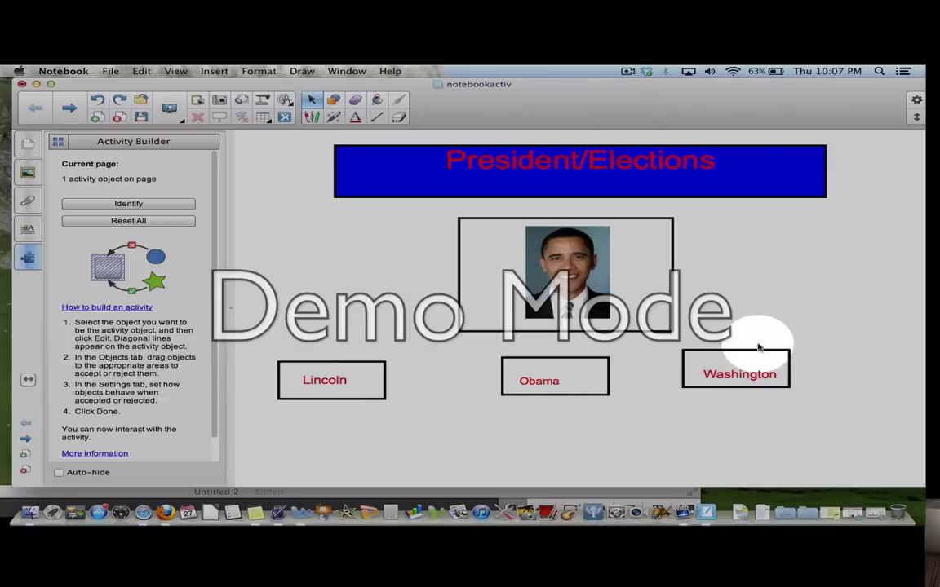
pyautogui.moveTo(749, 352); pyautogui.dragTo(833, 361)
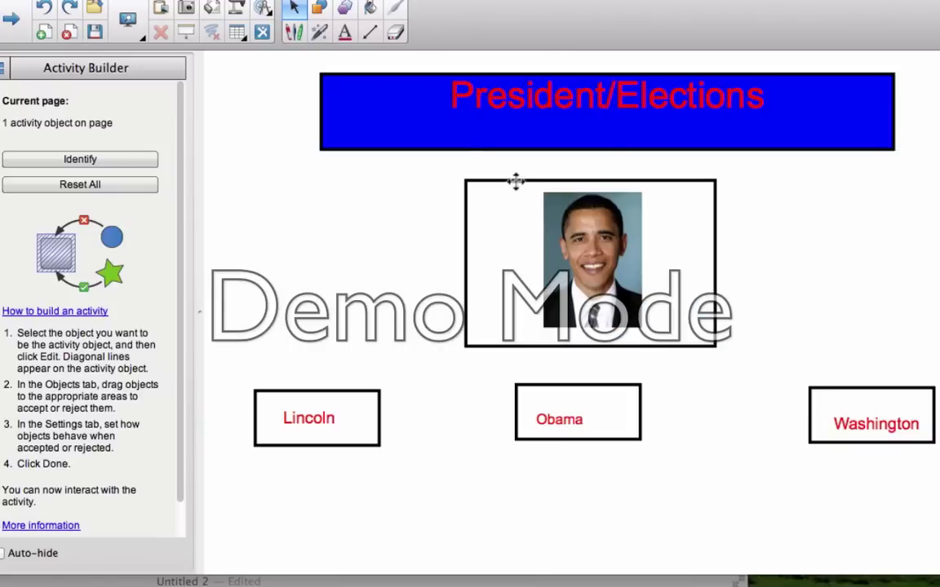
# Step: Edit the framed picture's activity so it accepts the Obama box and rejects the Lincoln and Washington boxes
pyautogui.click(500, 225)
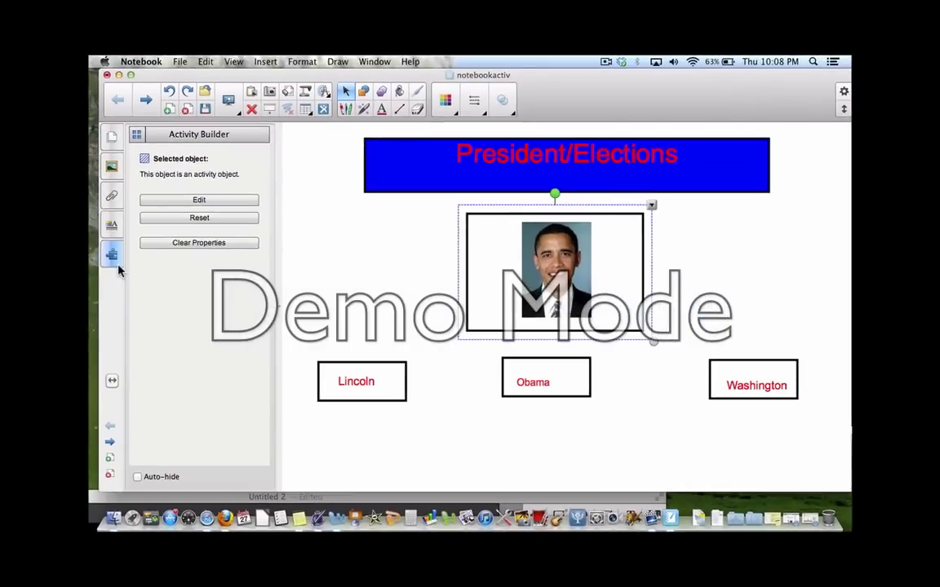
pyautogui.click(198, 201)
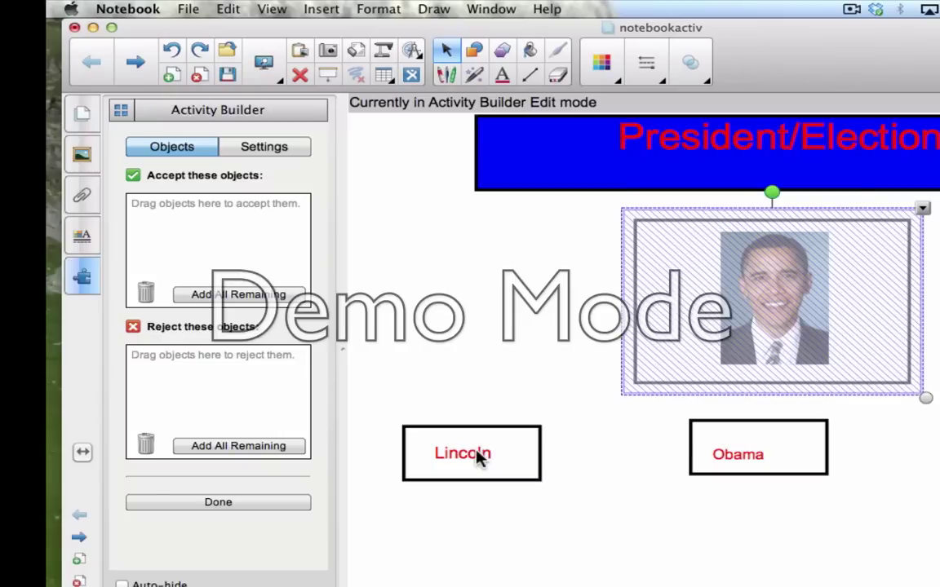
pyautogui.moveTo(479, 458); pyautogui.dragTo(181, 370)
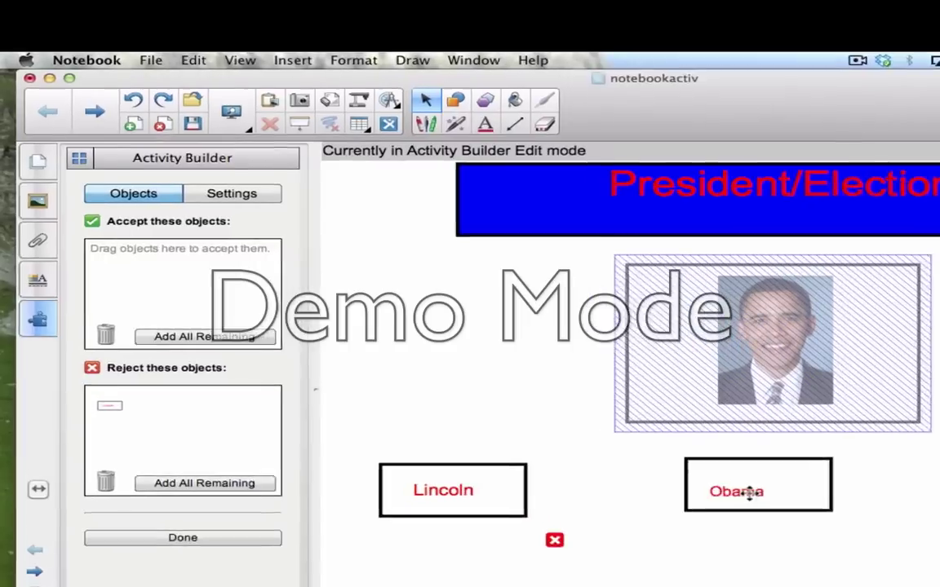
pyautogui.moveTo(748, 492); pyautogui.dragTo(214, 300)
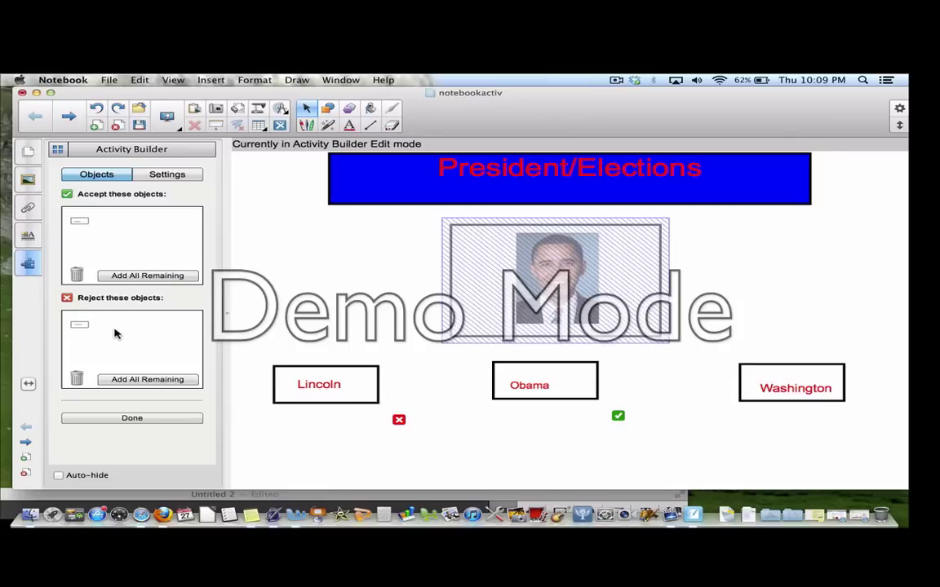
pyautogui.moveTo(795, 393); pyautogui.dragTo(137, 343)
pyautogui.click(178, 422)
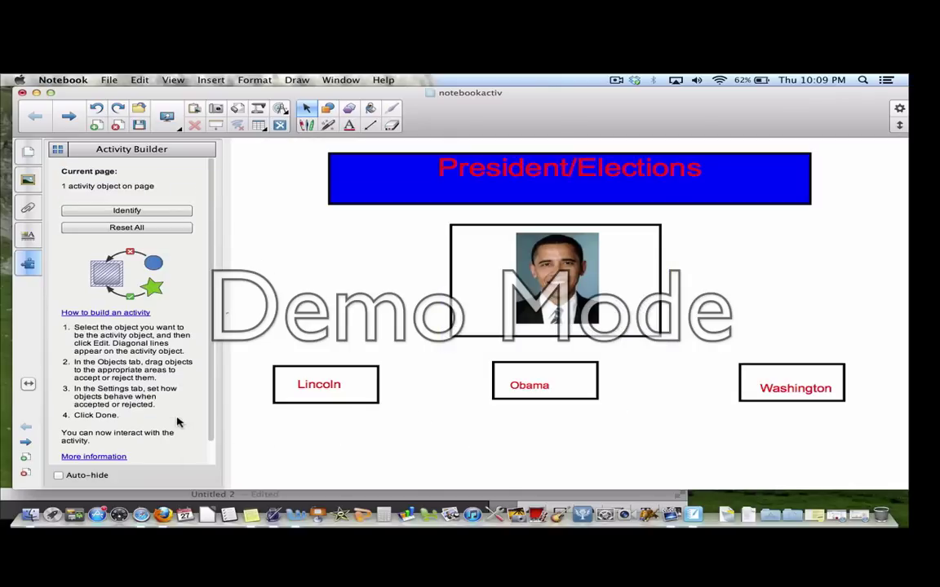
# Step: Auto-hide the side panel and test the activity by moving each name box onto the picture, returning the Obama box to the row
pyautogui.click(58, 475)
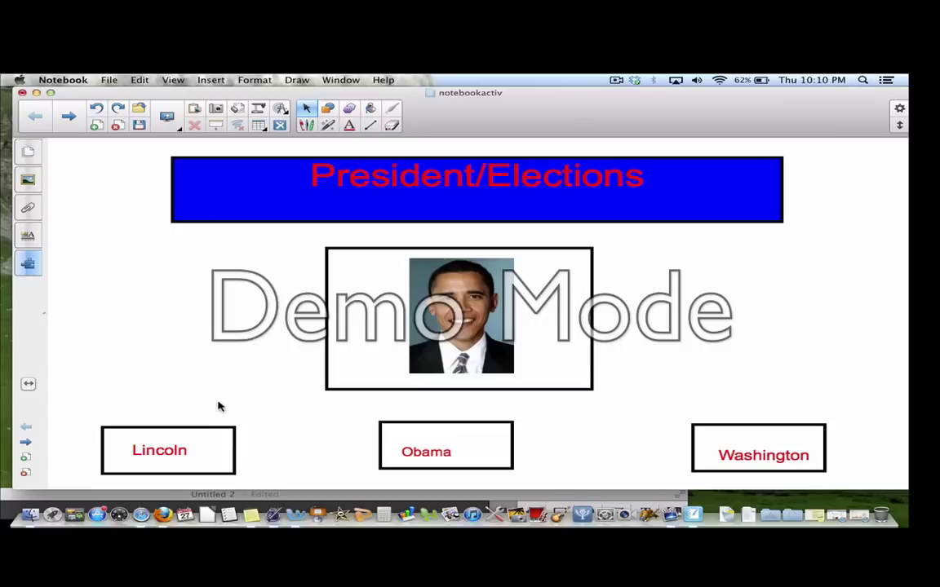
pyautogui.moveTo(207, 425); pyautogui.dragTo(437, 300)
pyautogui.moveTo(436, 422); pyautogui.dragTo(406, 283)
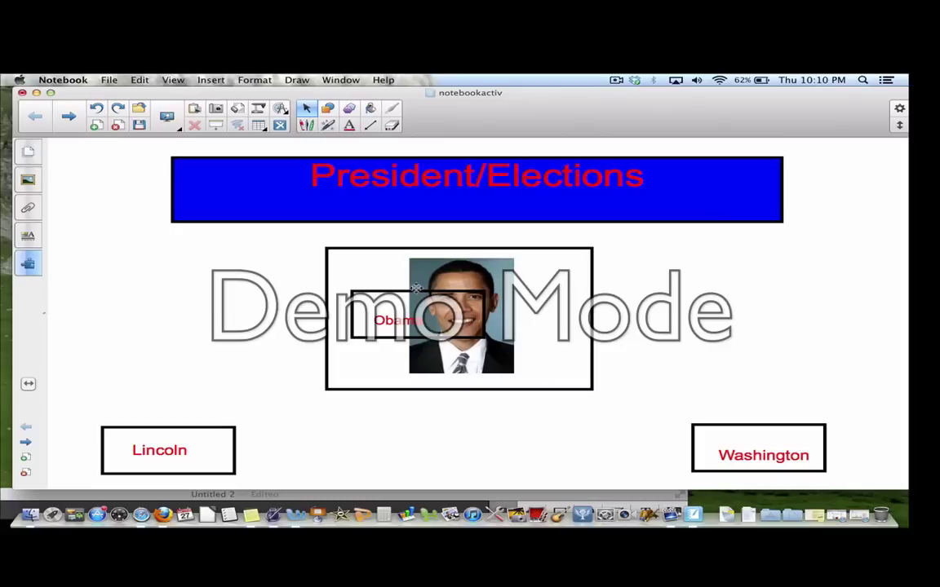
pyautogui.moveTo(404, 326); pyautogui.dragTo(383, 443)
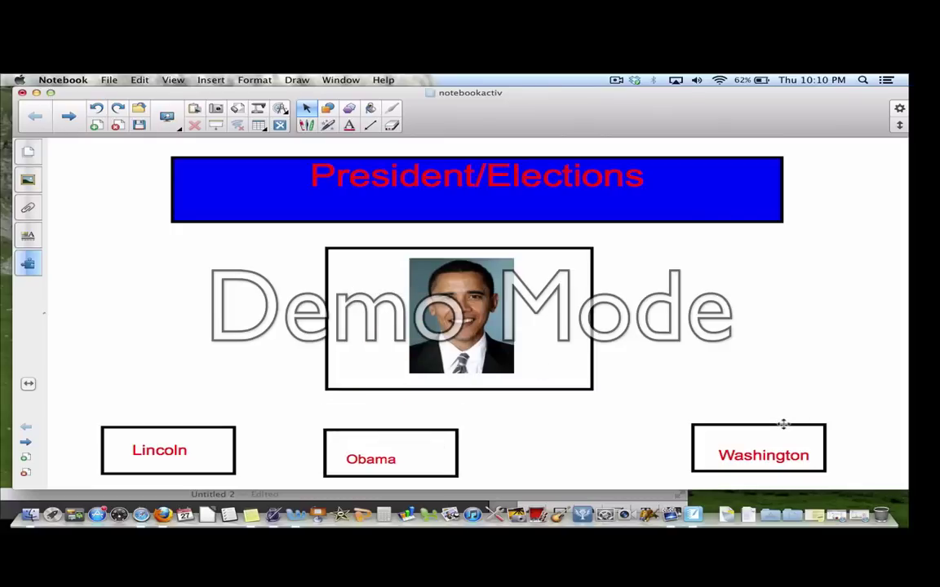
pyautogui.moveTo(783, 426); pyautogui.dragTo(623, 344)
pyautogui.moveTo(534, 302); pyautogui.dragTo(432, 265)
pyautogui.moveTo(460, 430); pyautogui.dragTo(502, 419)
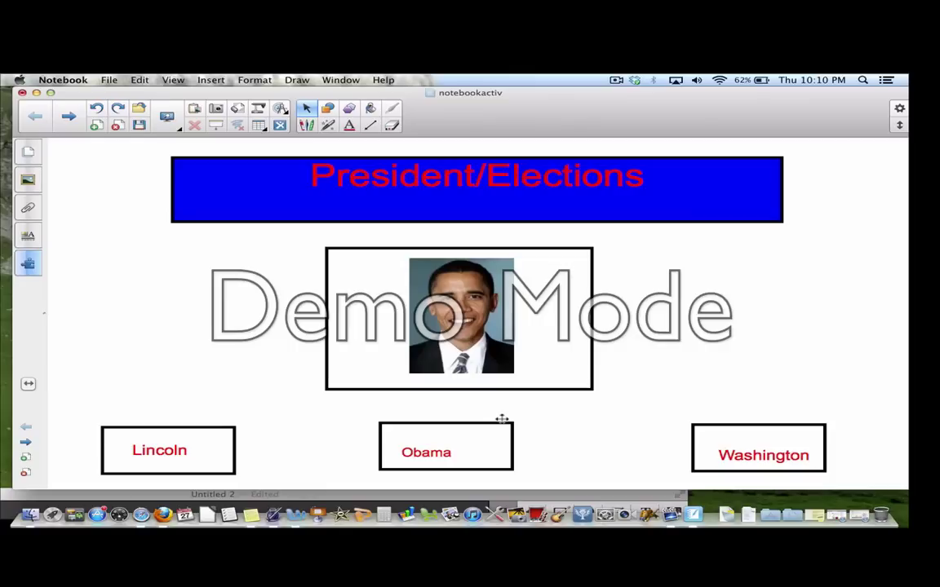
# Step: Reset all activity objects on the page and test the Lincoln box on the picture again
pyautogui.click(28, 263)
pyautogui.click(107, 225)
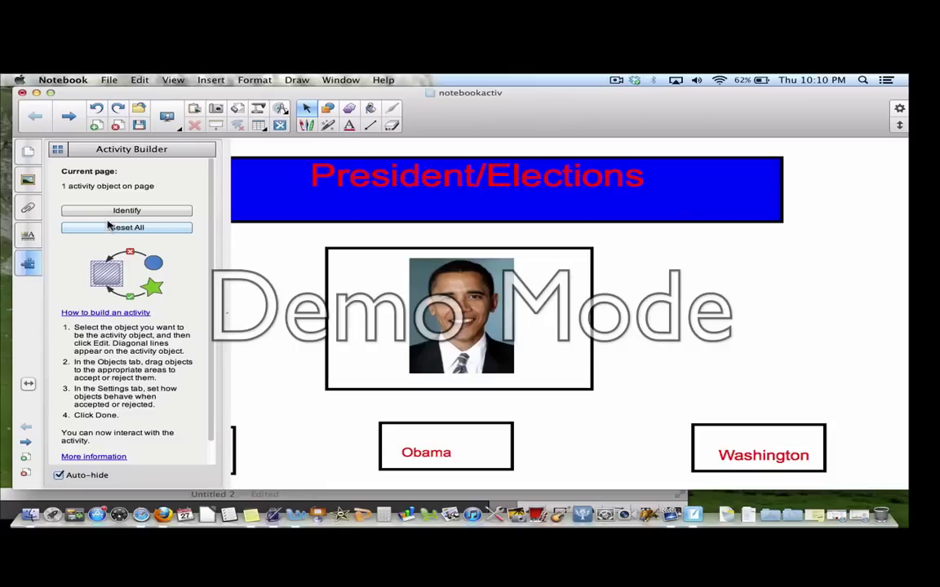
pyautogui.click(281, 352)
pyautogui.moveTo(191, 427); pyautogui.dragTo(447, 312)
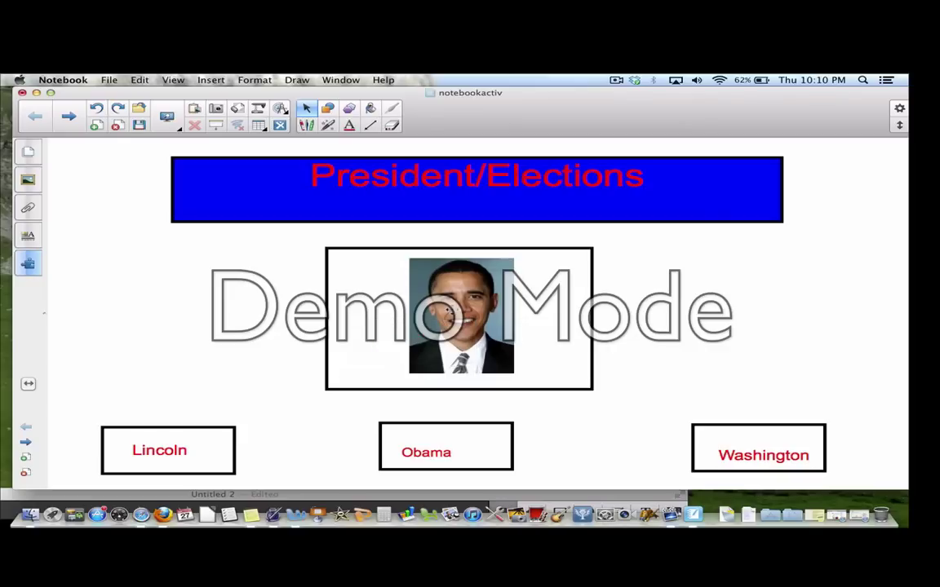
# Step: Turn off panel auto-hide and set the picture's activity to play the Fade Out animation when objects are accepted
pyautogui.click(31, 263)
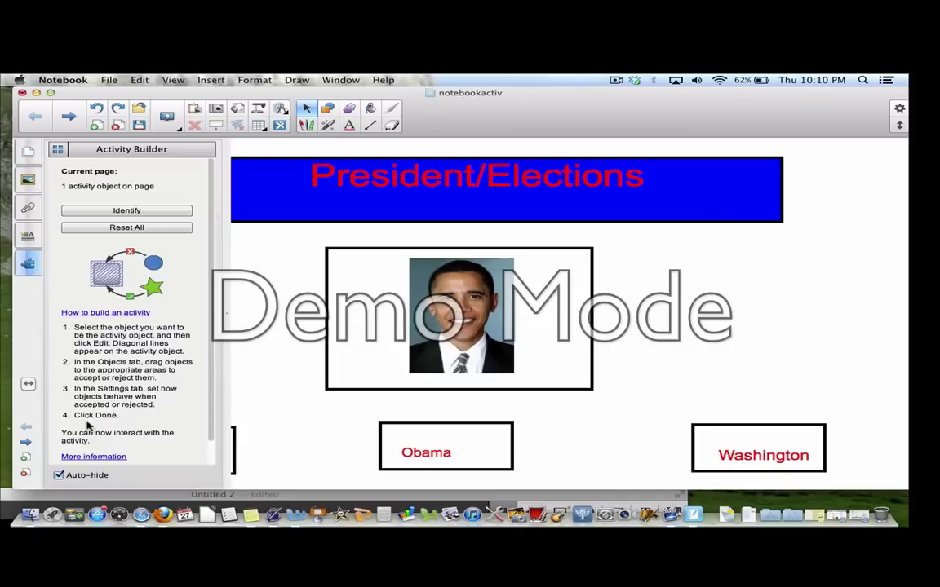
pyautogui.click(58, 474)
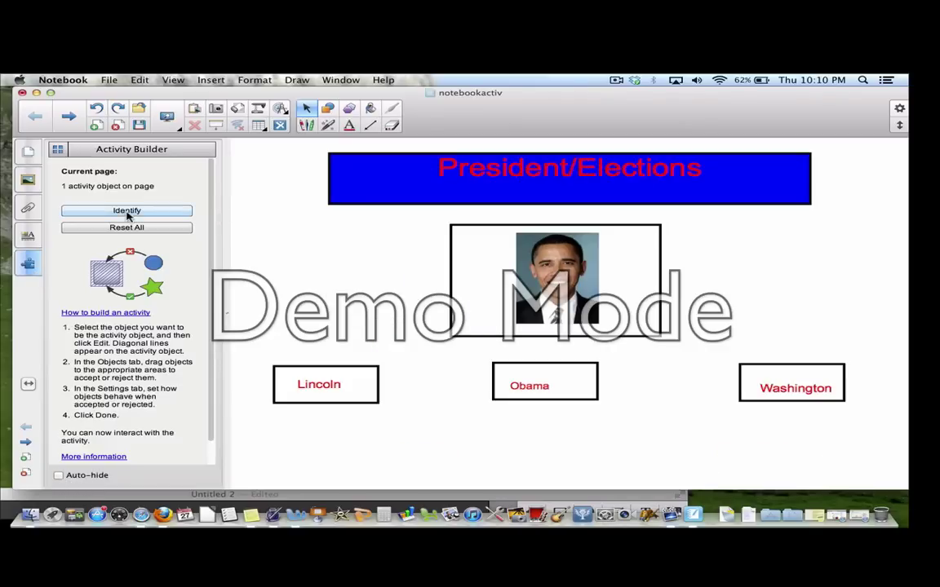
pyautogui.click(457, 237)
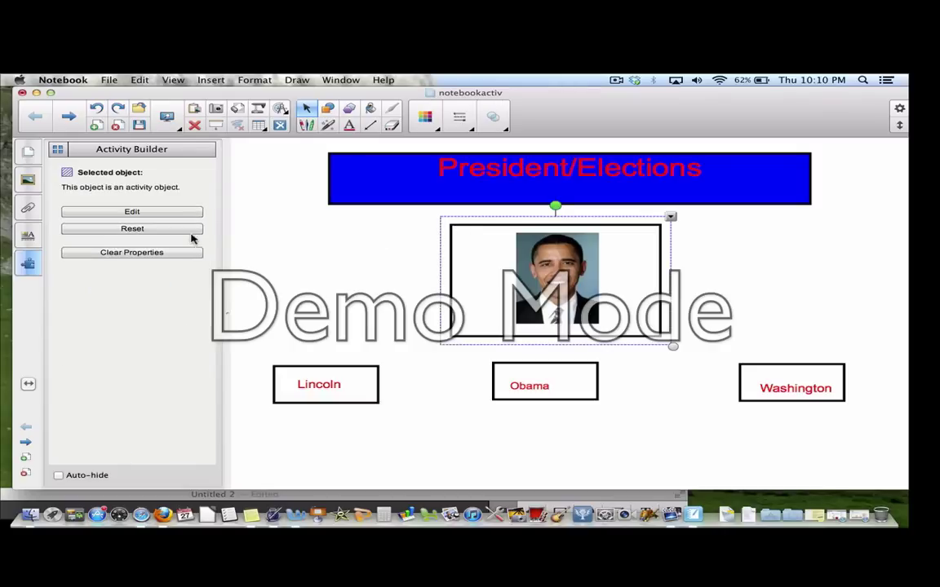
pyautogui.click(162, 212)
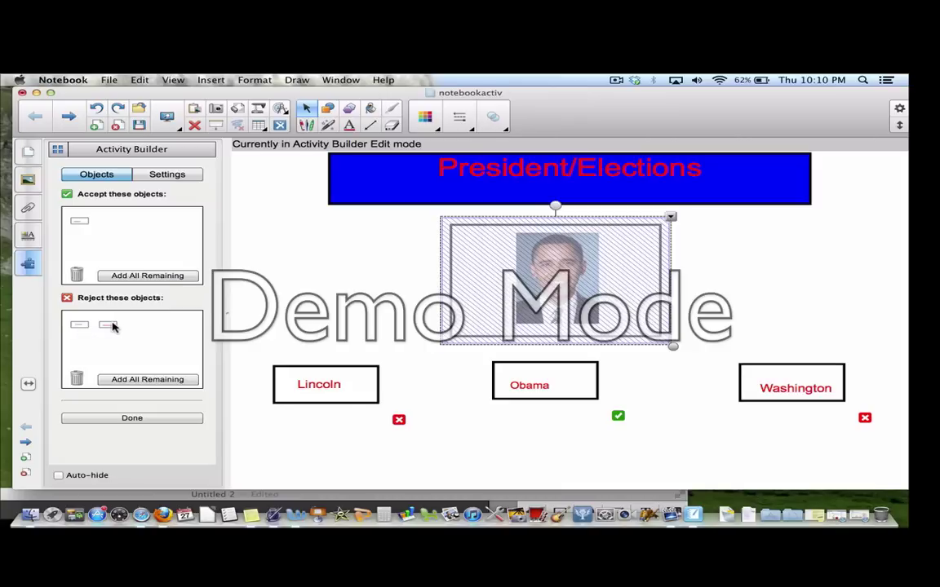
pyautogui.click(181, 175)
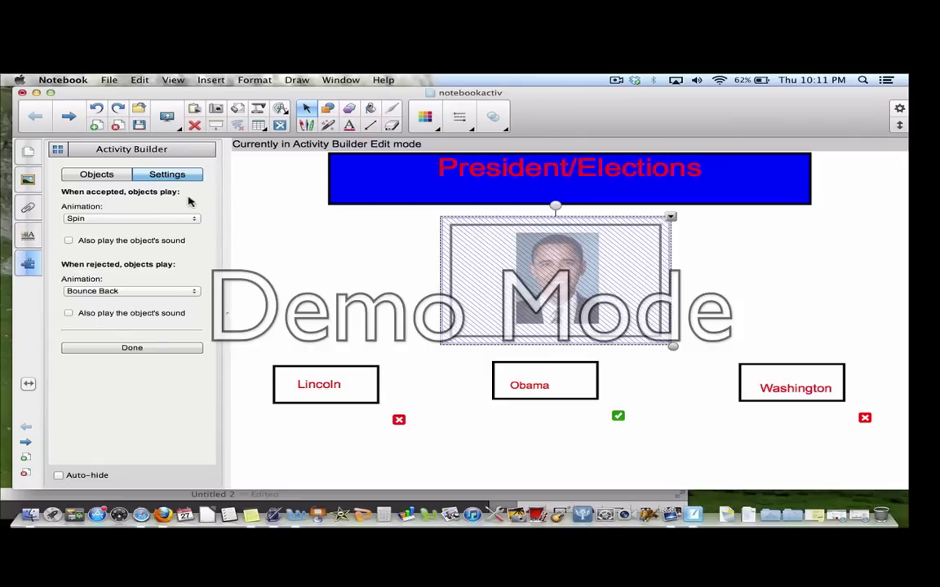
pyautogui.click(104, 218)
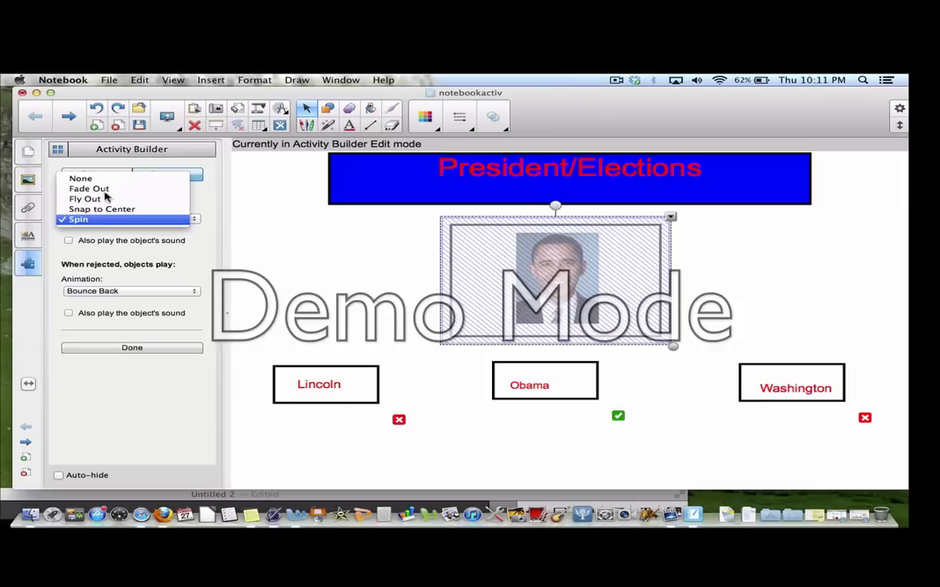
pyautogui.click(105, 193)
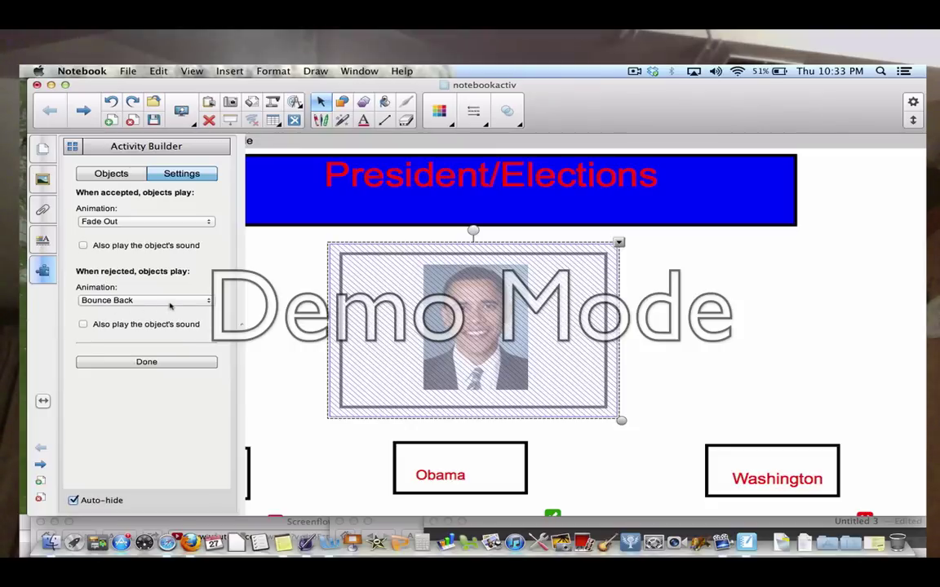
pyautogui.click(184, 359)
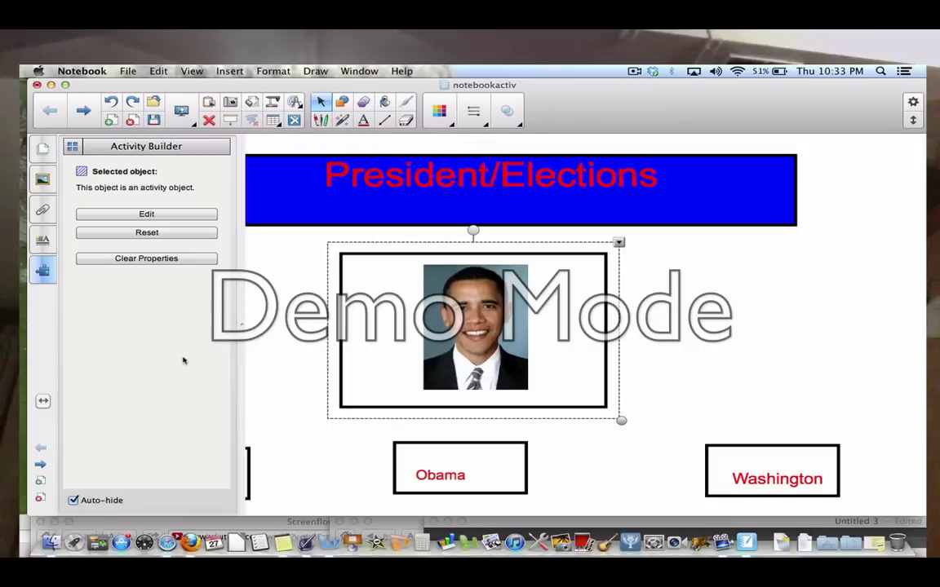
pyautogui.click(280, 377)
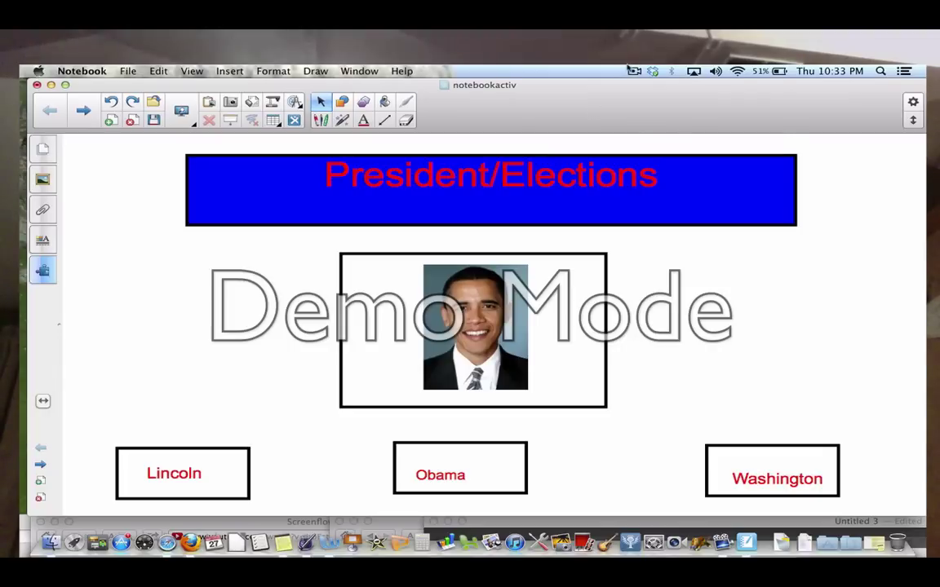
pyautogui.click(633, 71)
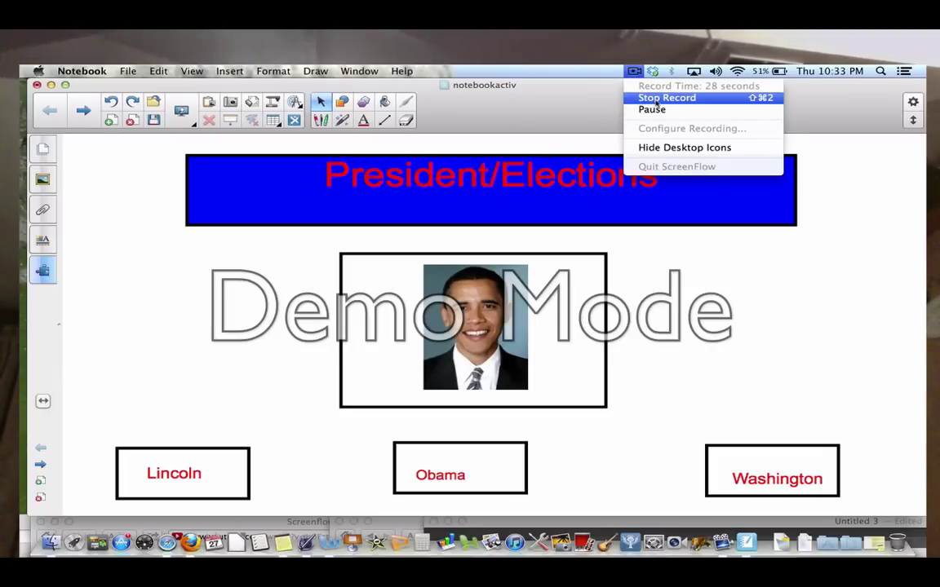
pyautogui.click(659, 97)
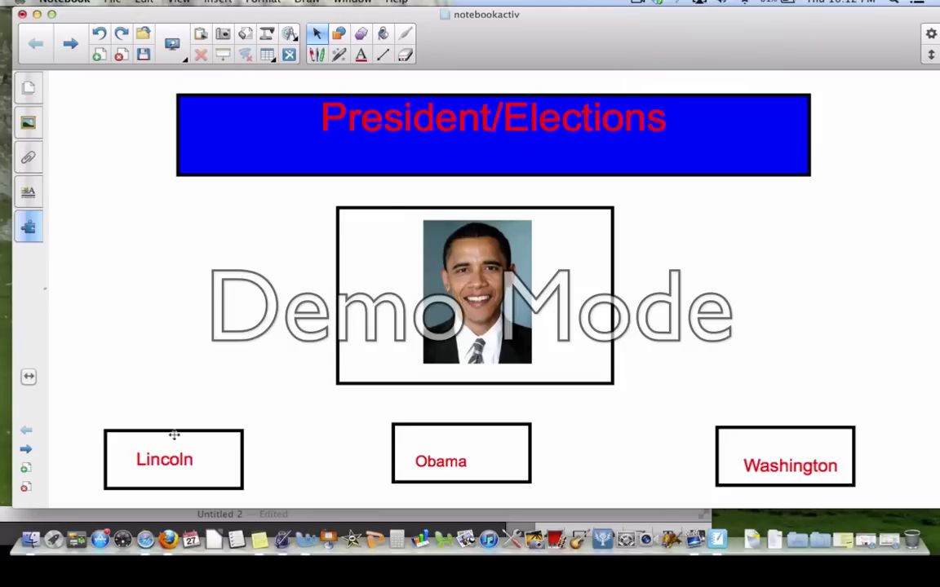
# Step: Test the edited activity by moving the Lincoln, Washington and Obama boxes onto the picture in turn
pyautogui.moveTo(174, 435); pyautogui.dragTo(486, 279)
pyautogui.moveTo(761, 425); pyautogui.dragTo(453, 285)
pyautogui.moveTo(464, 423); pyautogui.dragTo(478, 261)
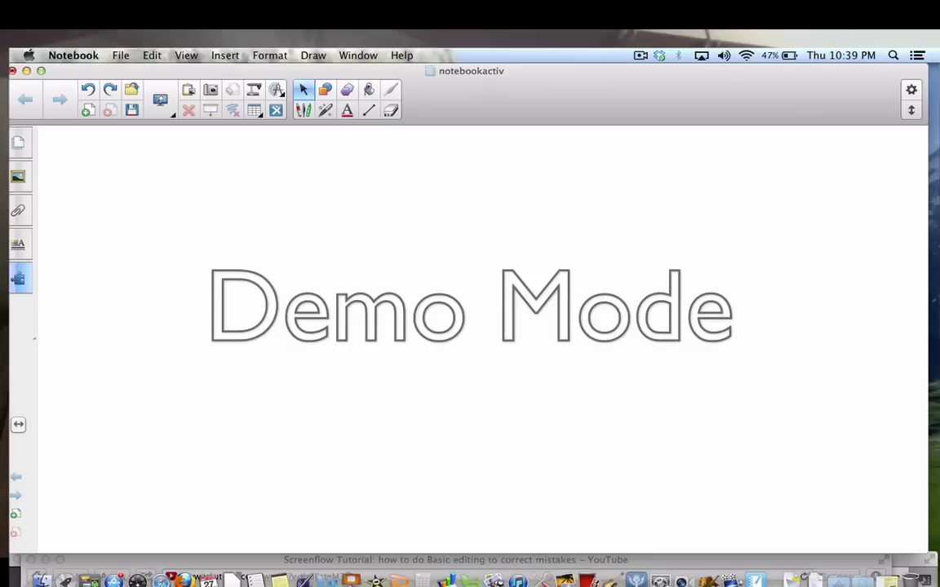
# Step: Draw an unfilled black-outlined square in the lower part of the blank page
pyautogui.click(324, 90)
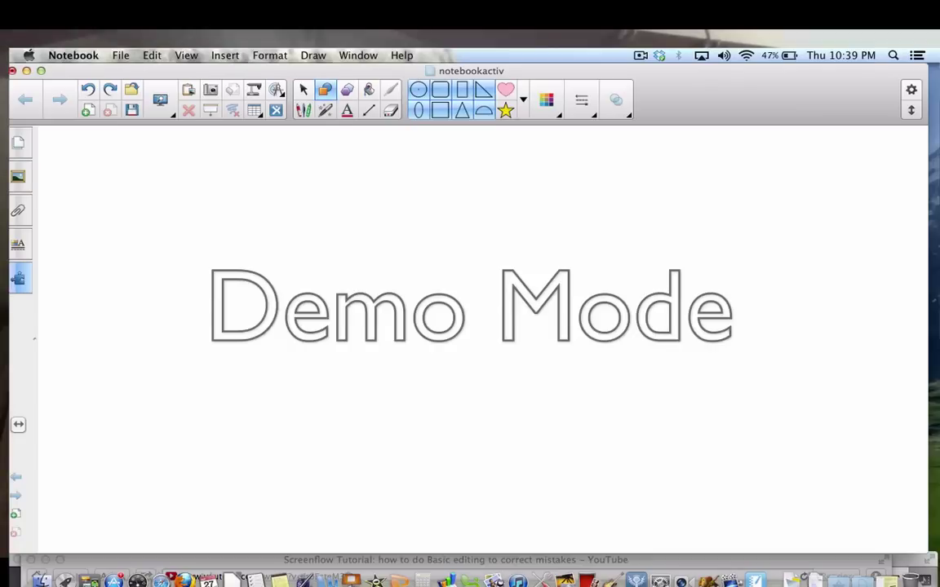
pyautogui.moveTo(250, 338); pyautogui.dragTo(379, 459)
pyautogui.click(304, 89)
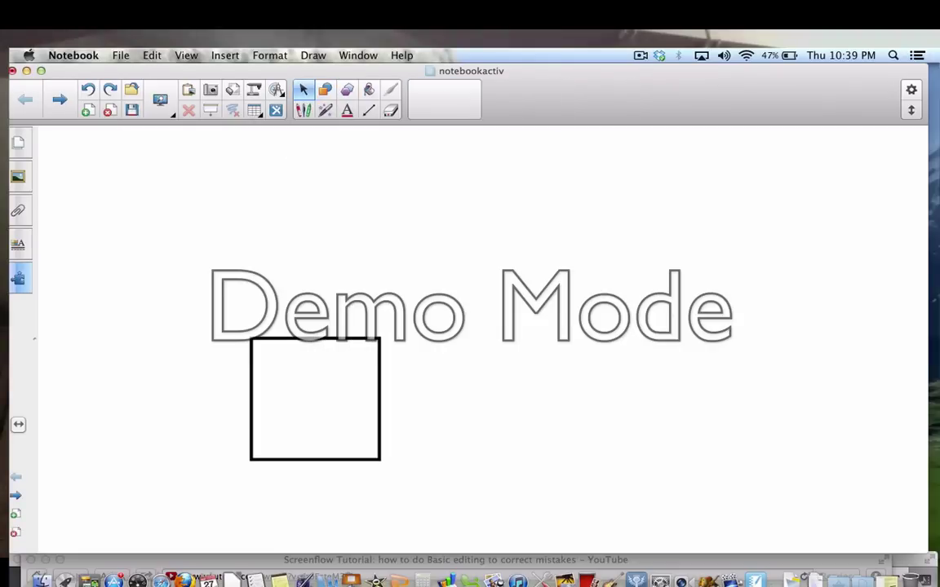
# Step: Clone the square and place the two squares far apart, side by side, in the lower half of the page
pyautogui.click(314, 399)
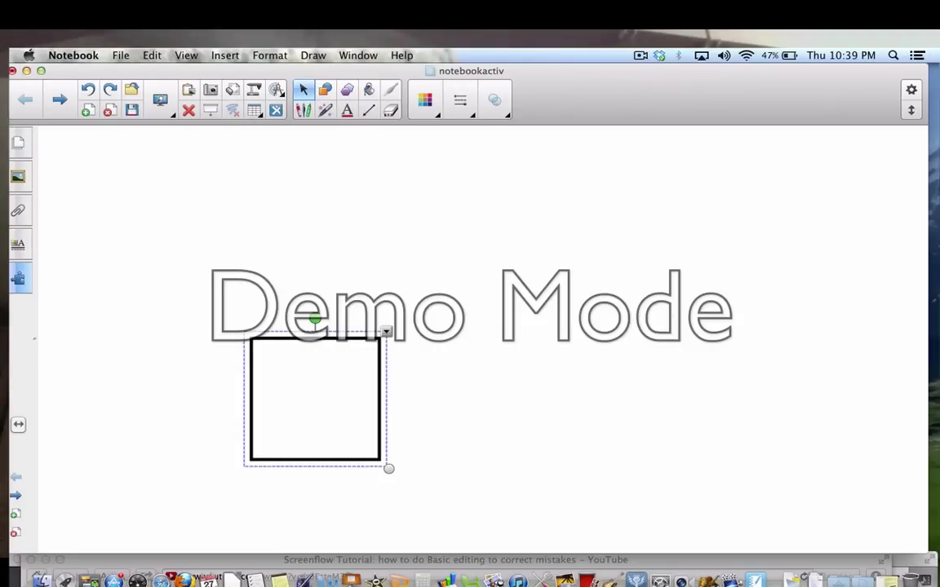
pyautogui.click(386, 332)
pyautogui.click(415, 338)
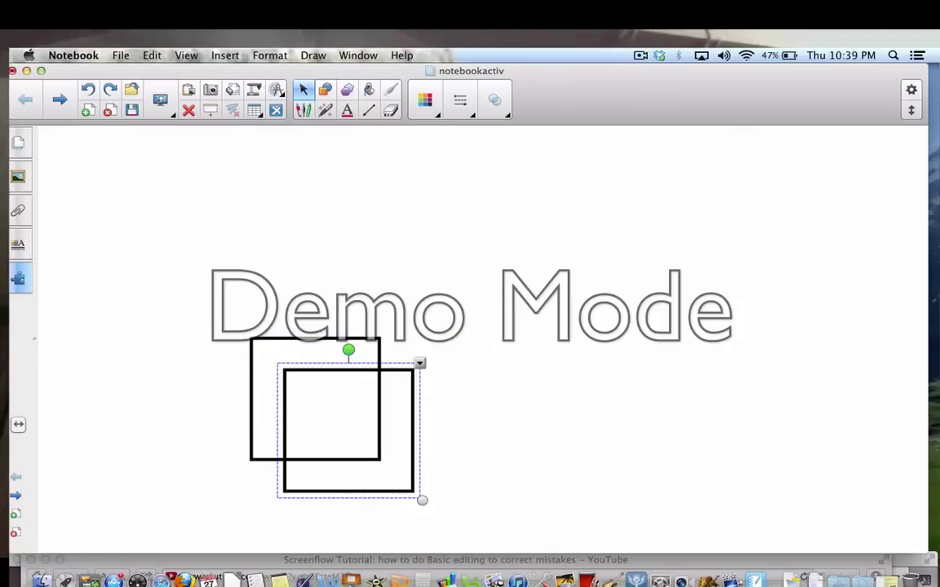
pyautogui.moveTo(349, 431)
pyautogui.mouseDown()
pyautogui.moveTo(635, 382)
pyautogui.moveTo(656, 401)
pyautogui.mouseUp()
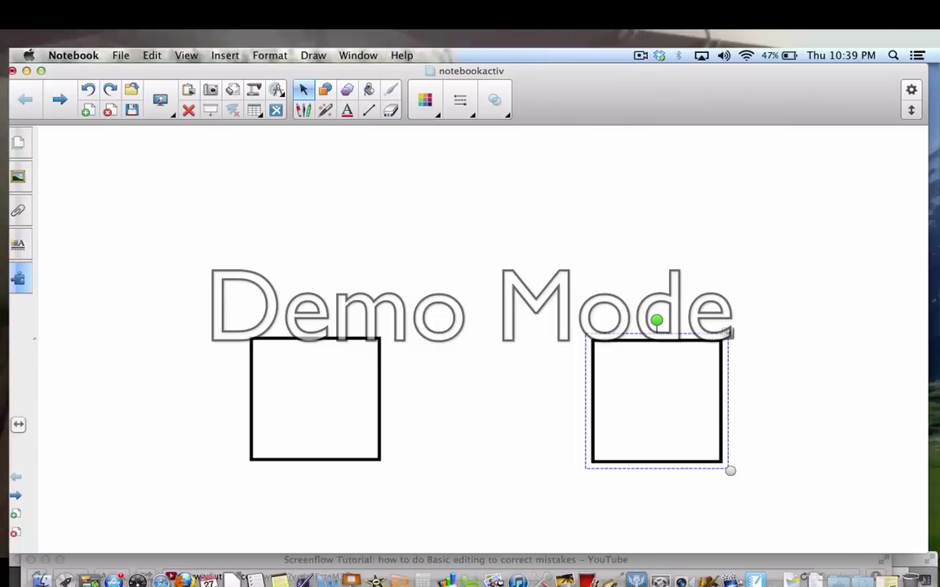
pyautogui.moveTo(315, 398); pyautogui.dragTo(240, 406)
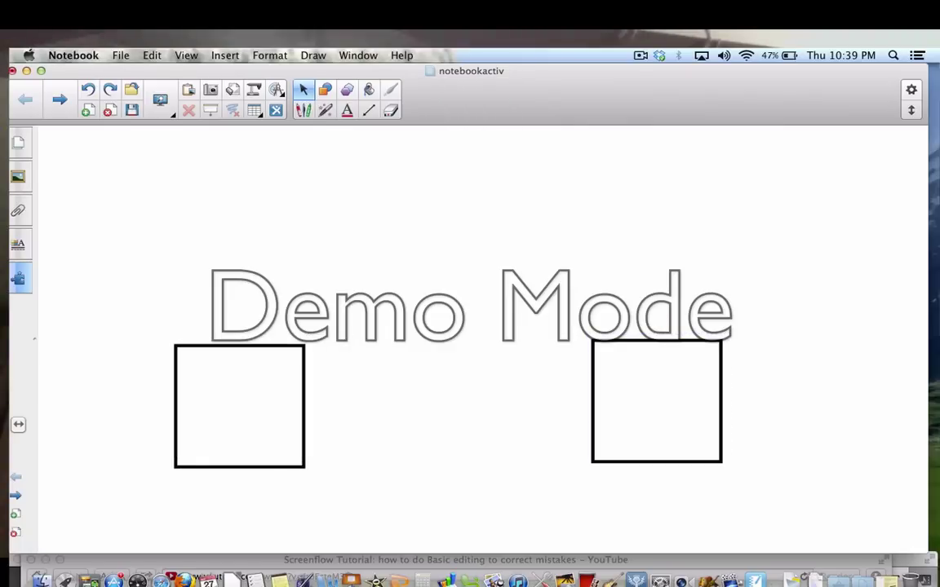
pyautogui.moveTo(657, 402); pyautogui.dragTo(661, 401)
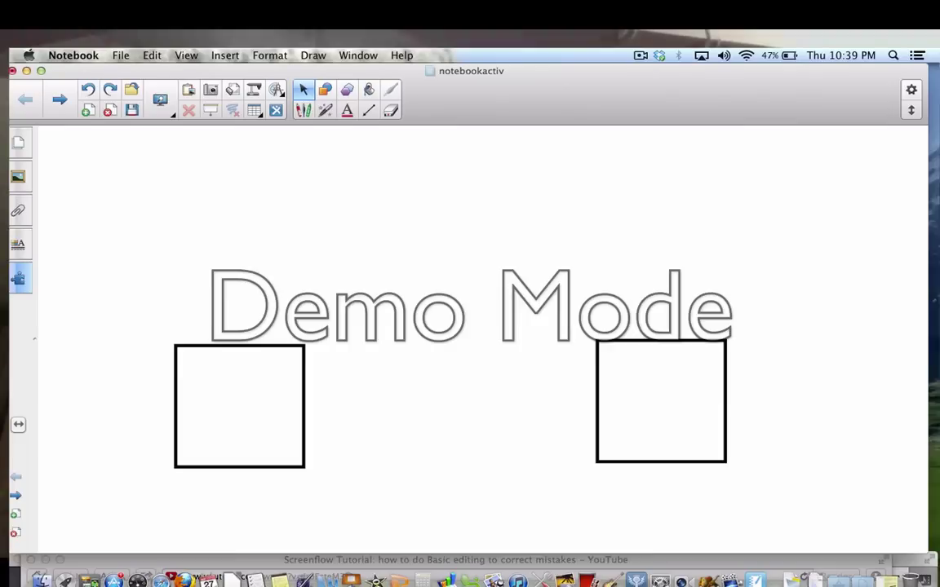
# Step: Give the page background a solid blue fill
pyautogui.click(19, 245)
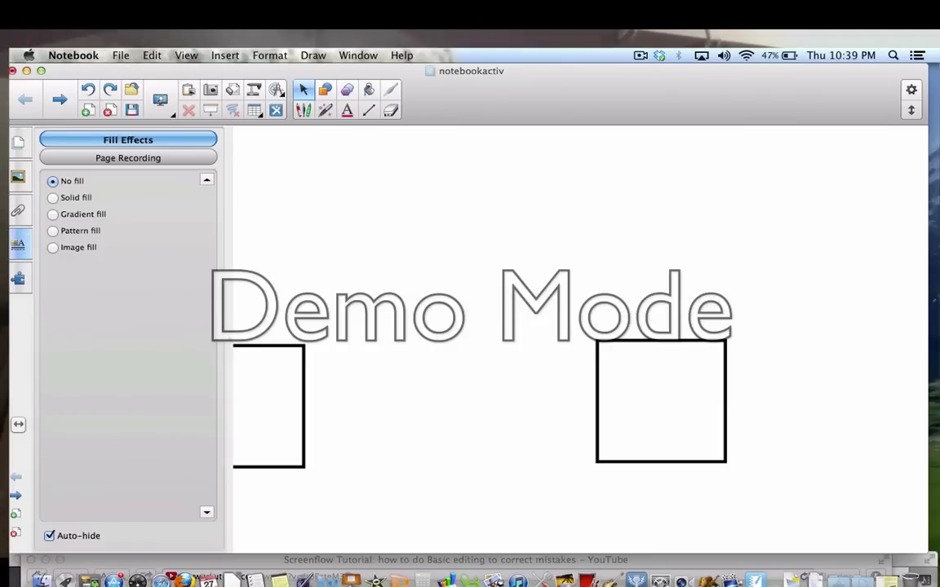
pyautogui.click(53, 198)
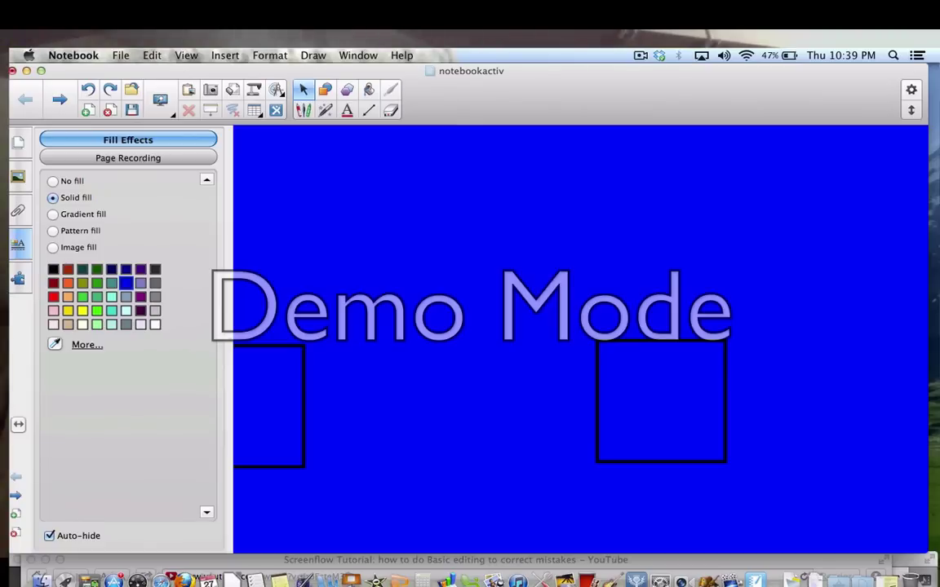
# Step: Undo the blue page background and fill the left square with light orange instead
pyautogui.click(152, 54)
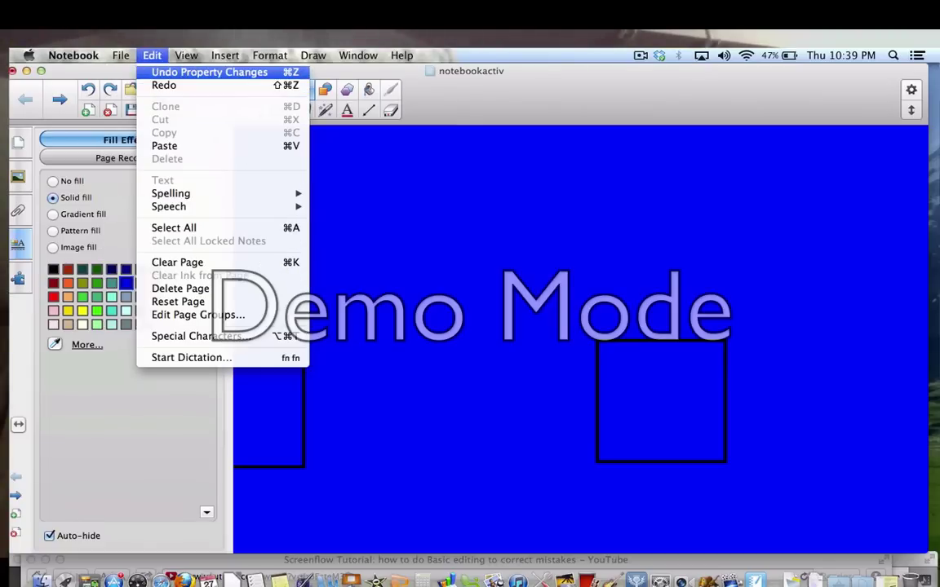
pyautogui.click(209, 71)
pyautogui.click(303, 406)
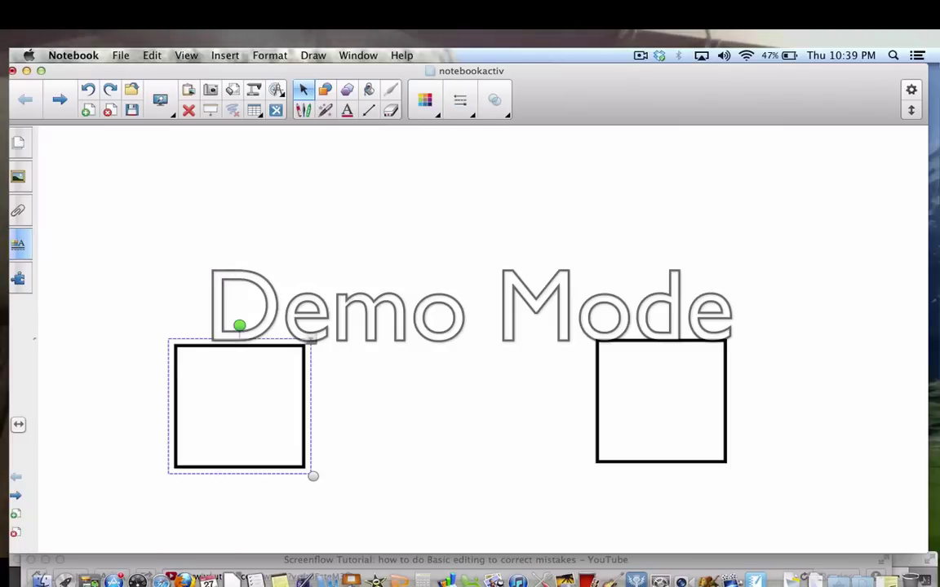
pyautogui.click(370, 90)
pyautogui.click(425, 100)
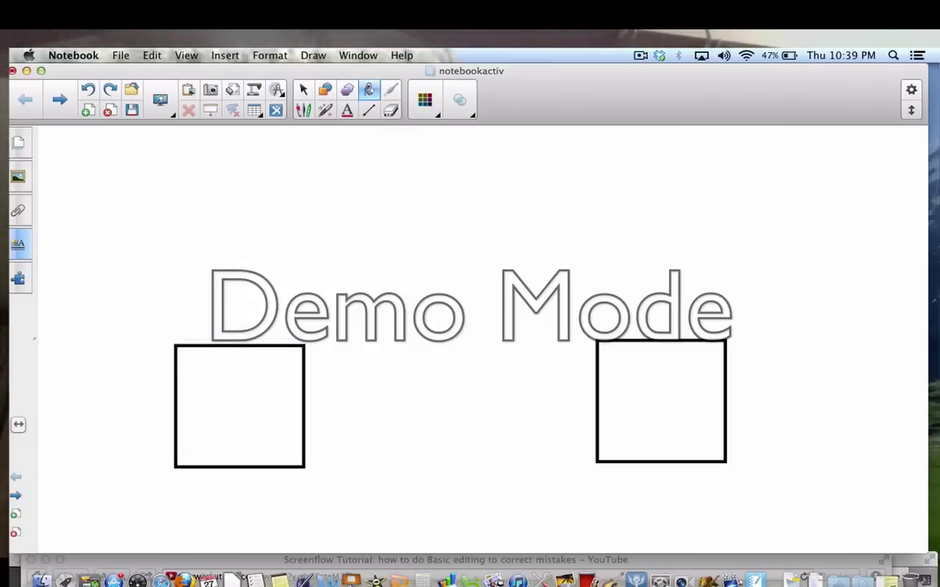
pyautogui.click(373, 225)
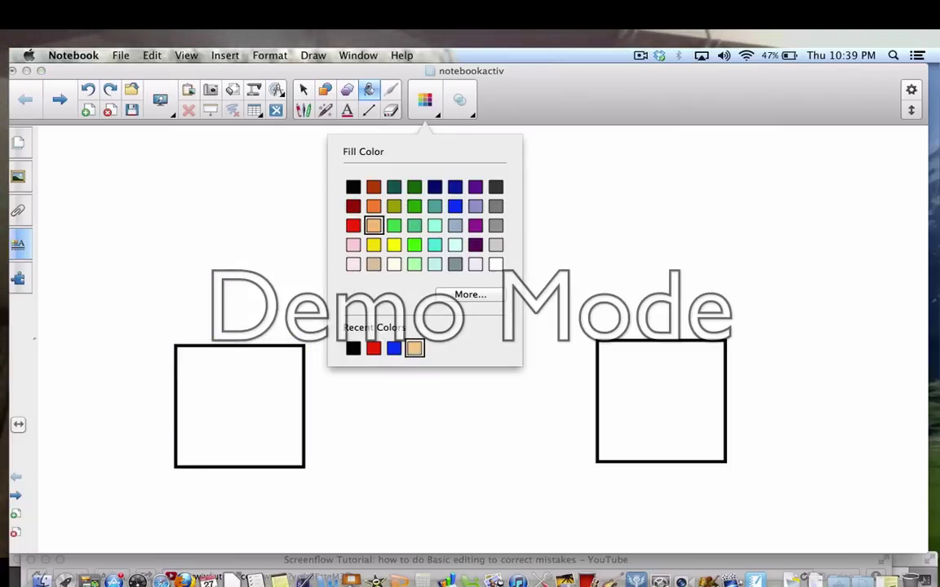
pyautogui.click(239, 408)
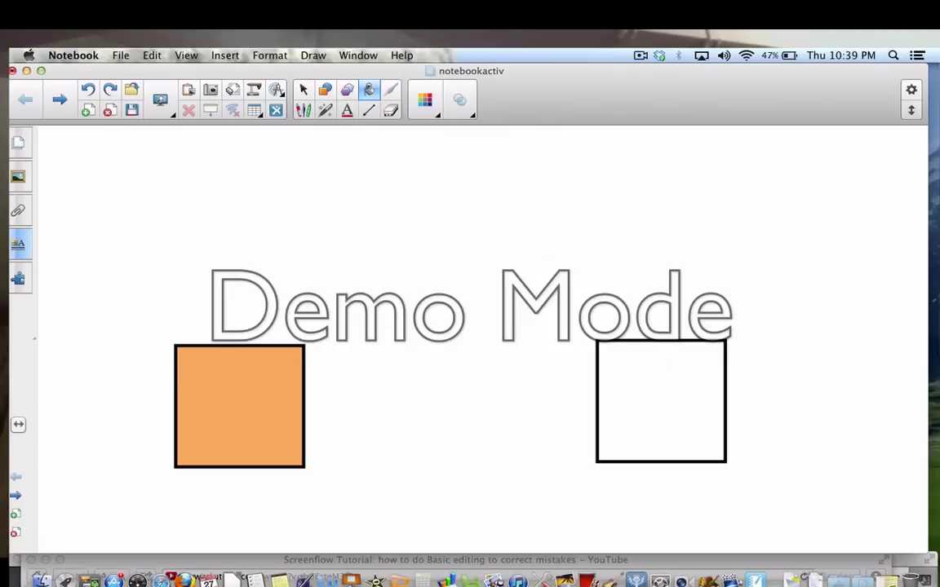
# Step: Fill the right square with purple
pyautogui.click(303, 90)
pyautogui.click(661, 401)
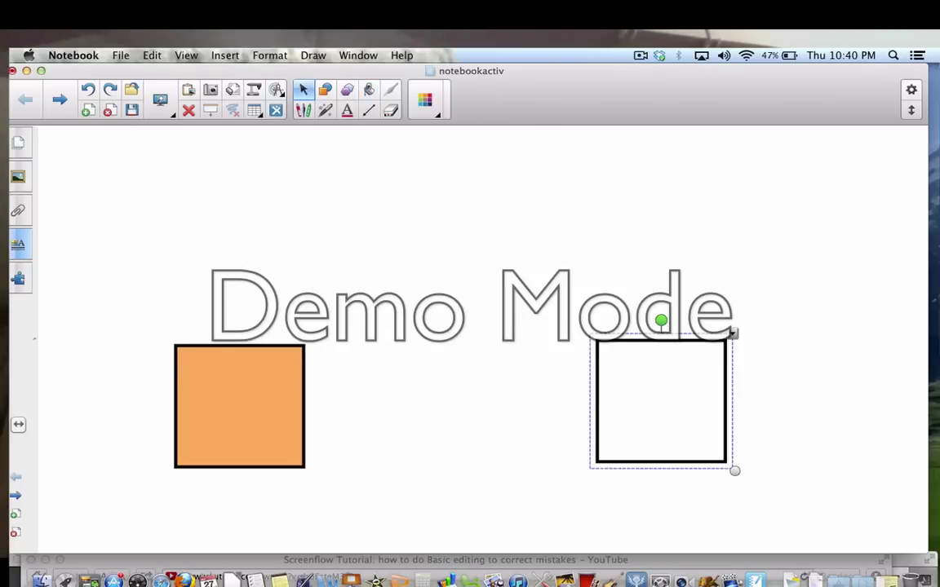
pyautogui.click(368, 90)
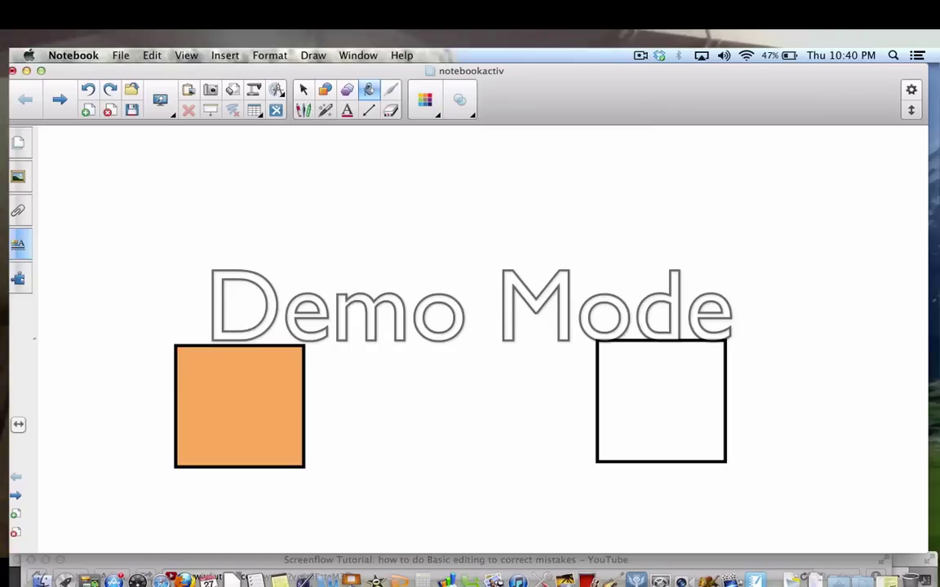
pyautogui.click(424, 99)
pyautogui.click(475, 225)
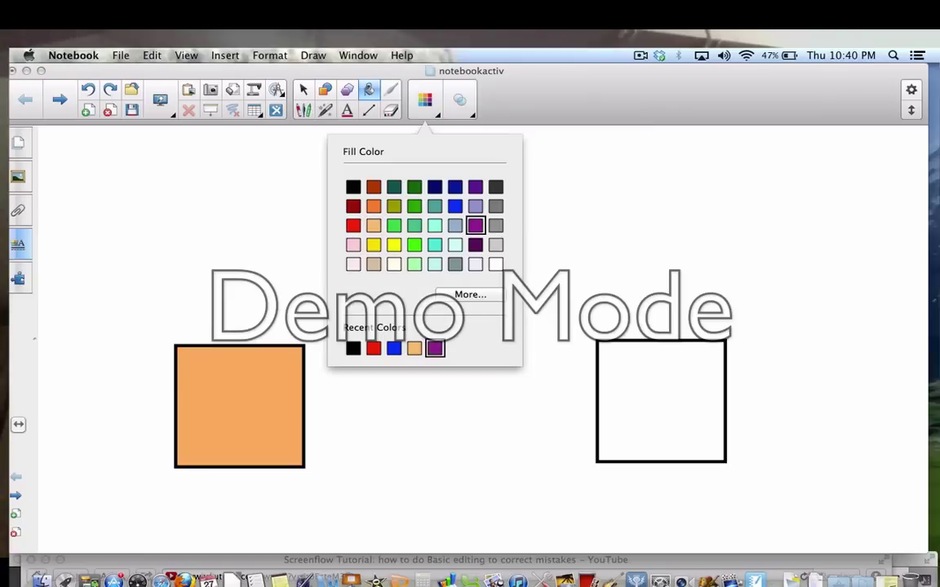
pyautogui.click(660, 401)
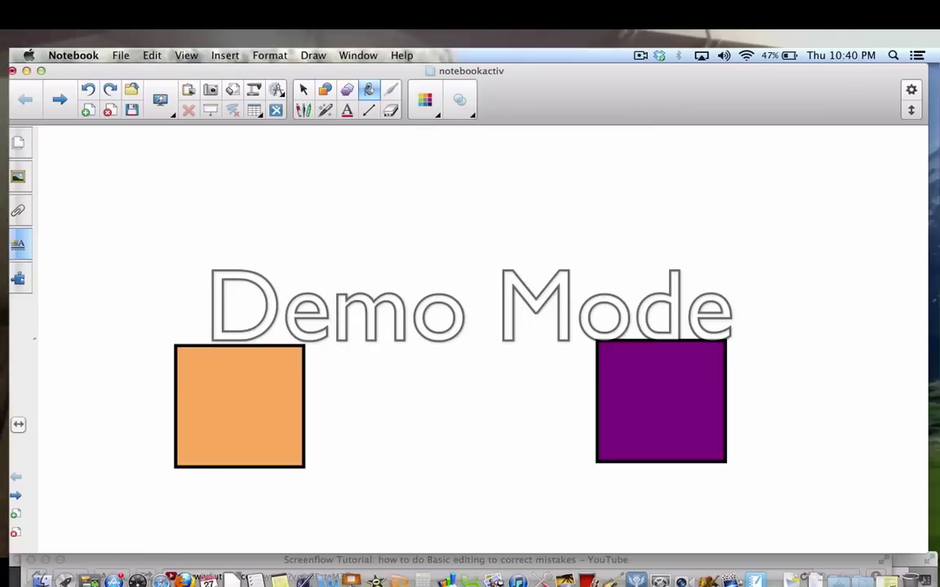
pyautogui.click(304, 90)
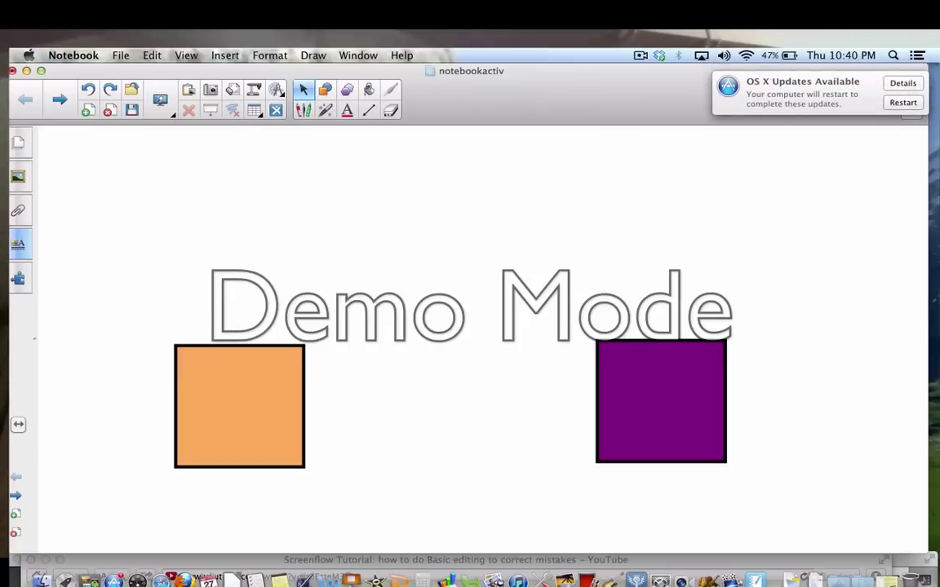
# Step: Search the Gallery for "dog" and place the brown standing Dog picture above the orange square
pyautogui.moveTo(367, 71); pyautogui.dragTo(391, 72)
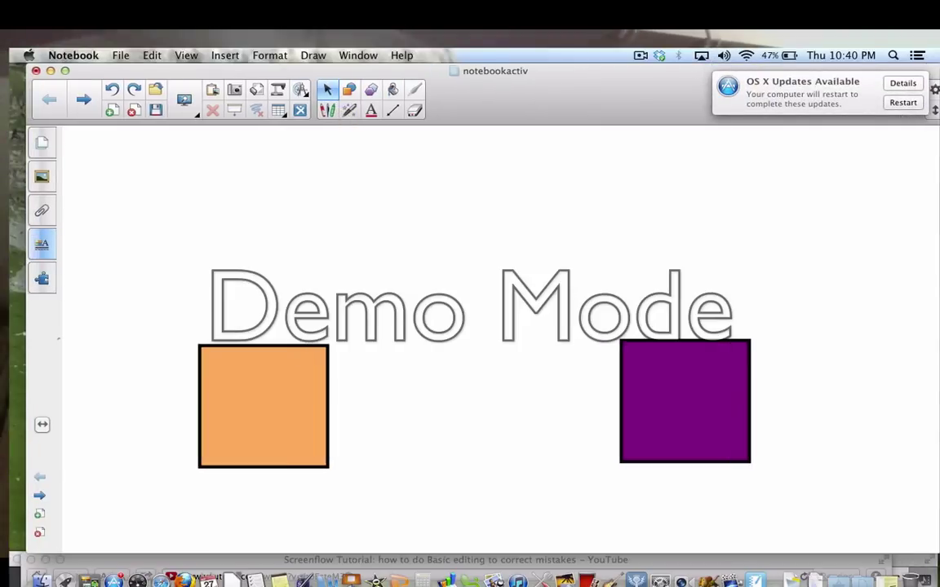
pyautogui.click(42, 176)
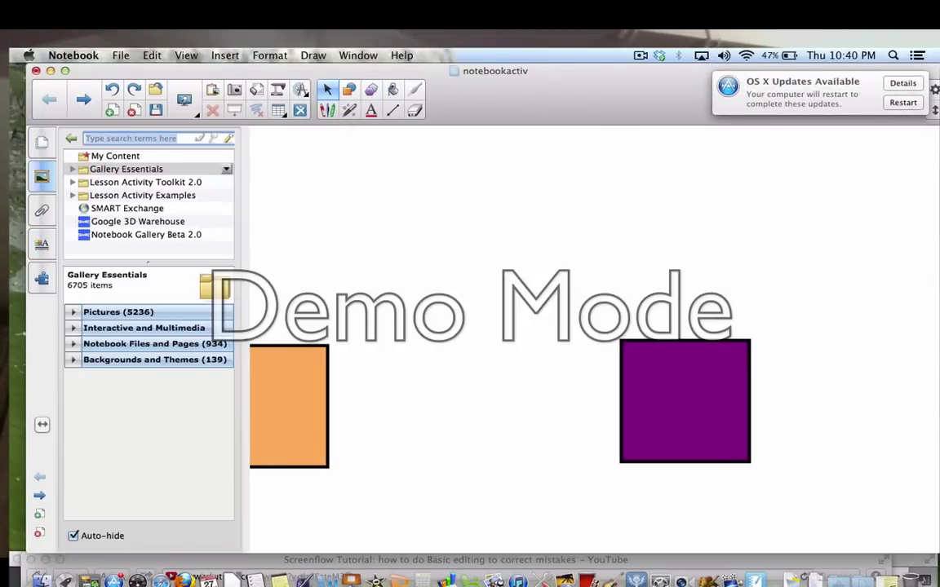
pyautogui.write('dog')
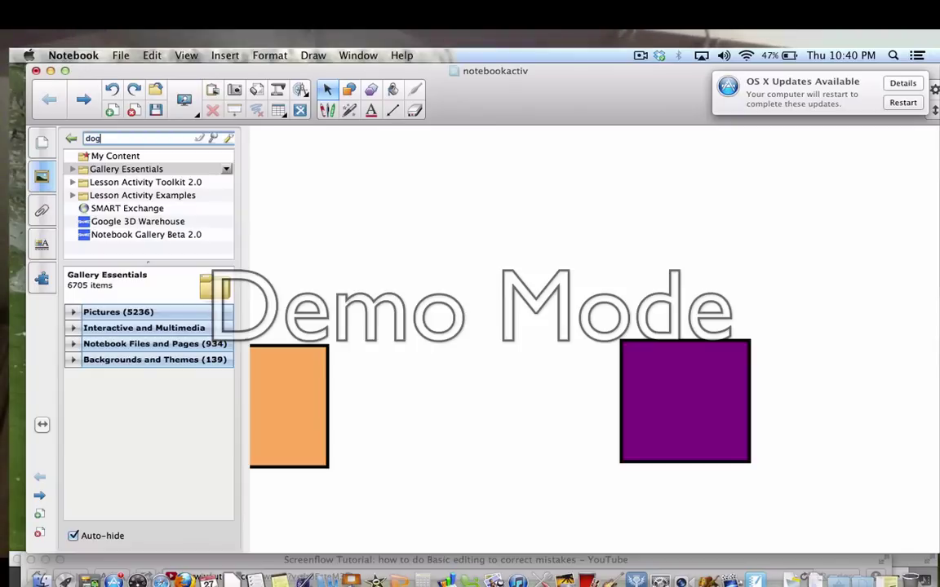
pyautogui.press('Return')
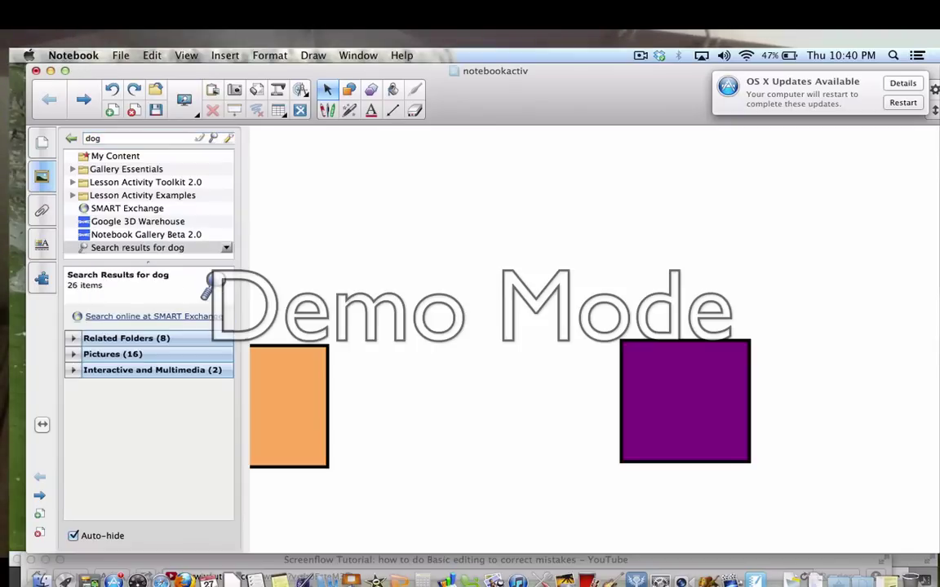
pyautogui.click(73, 354)
pyautogui.click(73, 354)
pyautogui.click(73, 354)
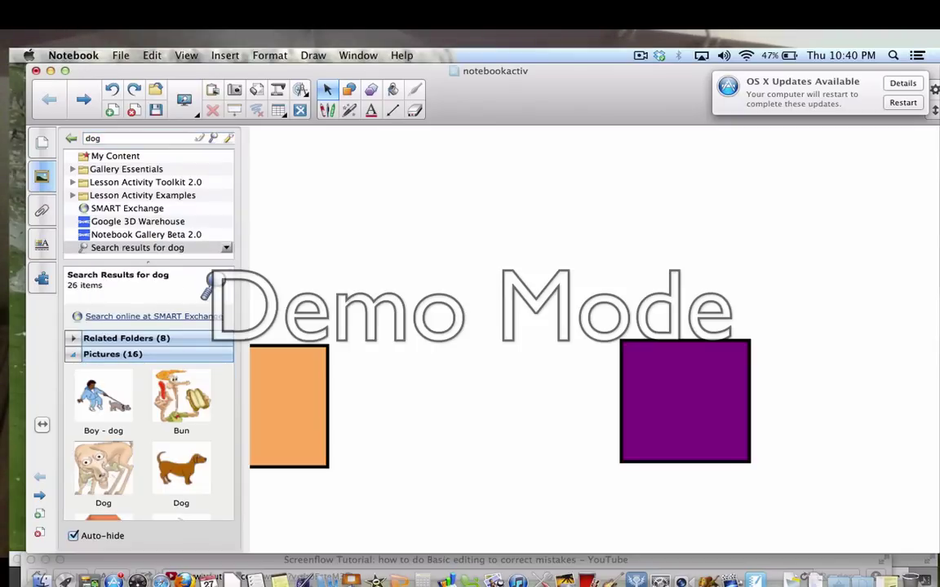
pyautogui.moveTo(181, 469); pyautogui.dragTo(334, 194)
# Step: Search the Gallery for "horse" and place the Horse head picture beside the dog
pyautogui.click(114, 139)
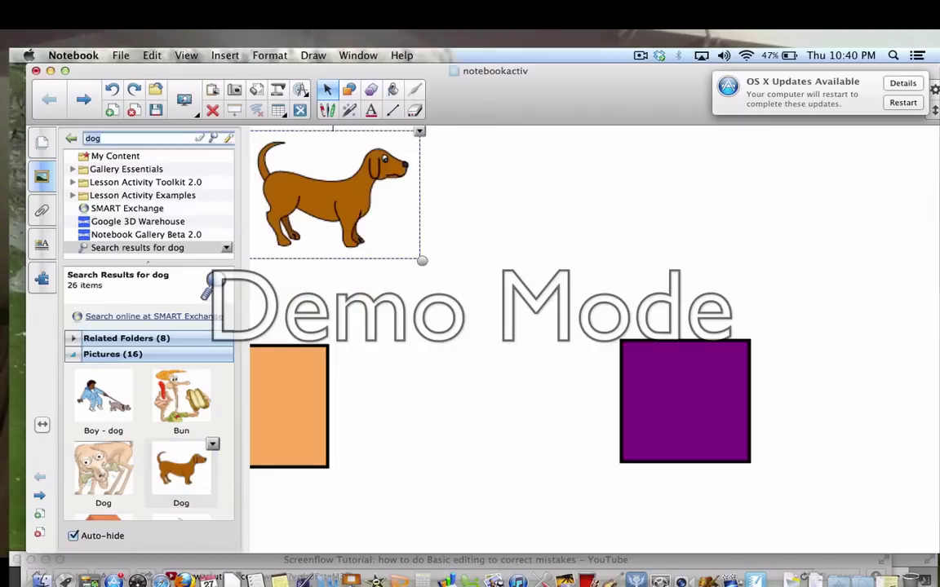
pyautogui.write('horse')
pyautogui.press('Return')
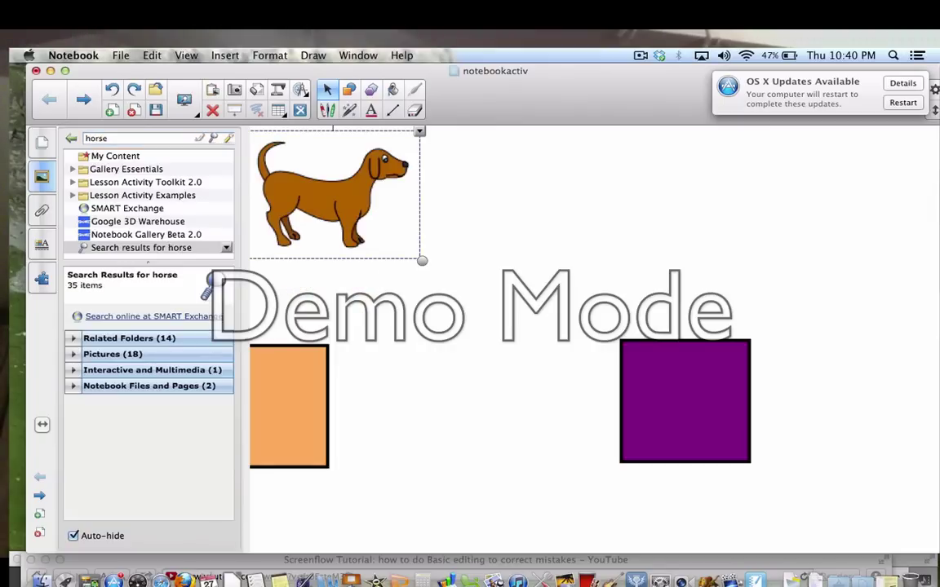
pyautogui.click(74, 354)
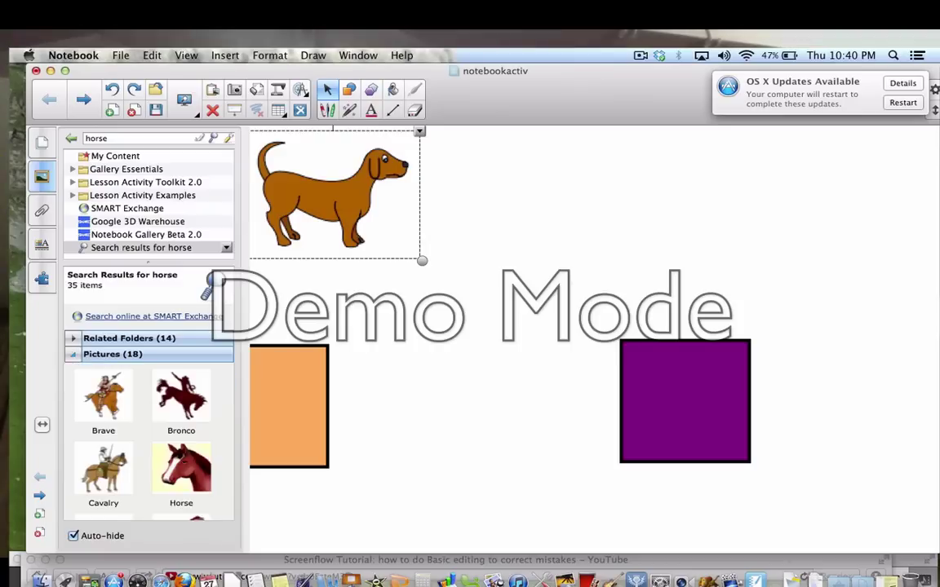
pyautogui.moveTo(181, 468); pyautogui.dragTo(506, 237)
# Step: Search the Gallery for "car" and place the yellow "Air friction - car" picture beside the horse
pyautogui.click(122, 138)
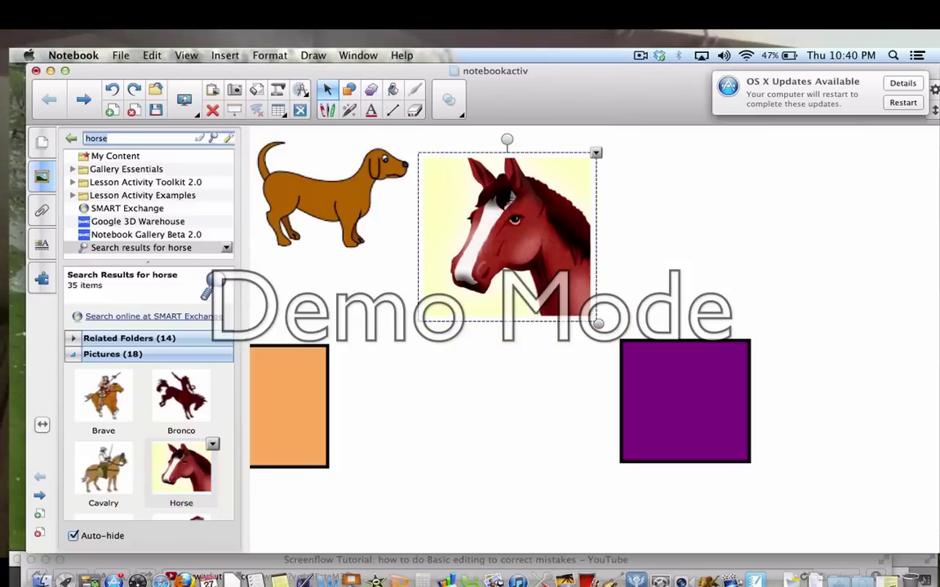
pyautogui.write('car')
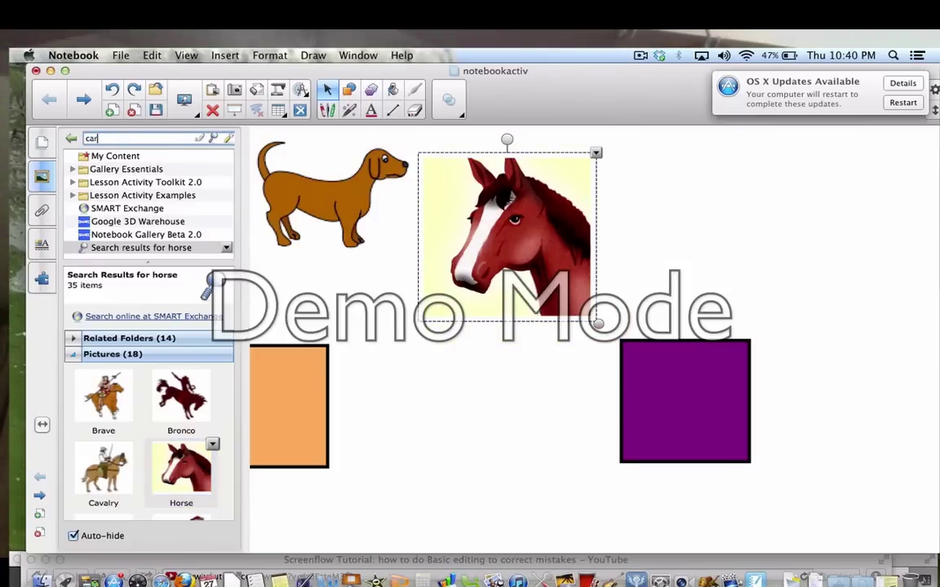
pyautogui.press('Return')
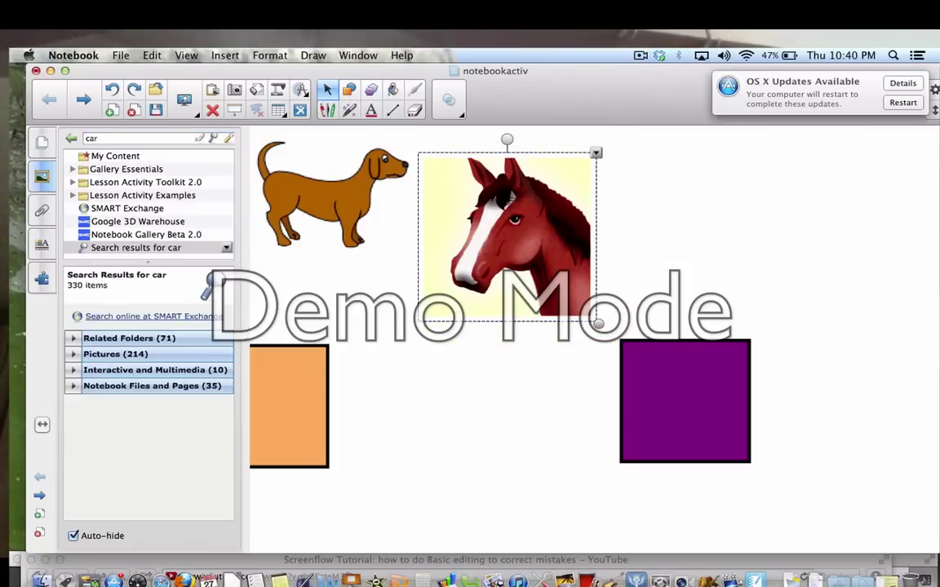
pyautogui.click(73, 354)
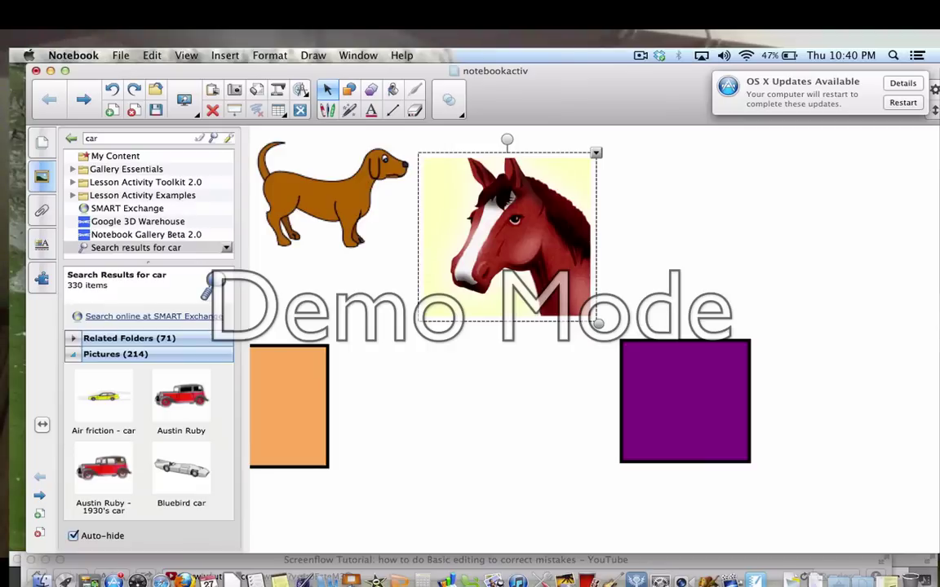
pyautogui.moveTo(104, 397); pyautogui.dragTo(660, 249)
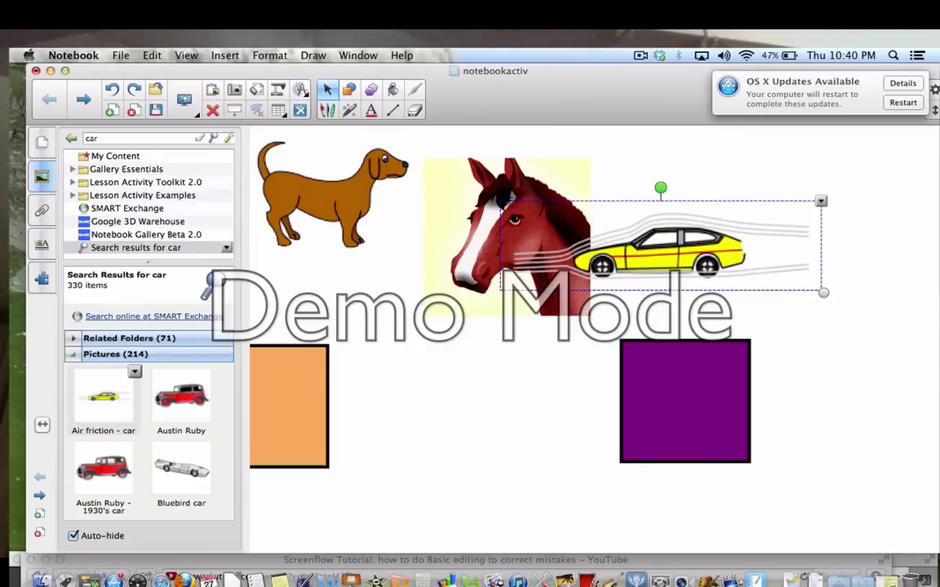
# Step: Shrink the dog picture to less than half its size and position it above the orange square
pyautogui.click(456, 367)
pyautogui.click(327, 196)
pyautogui.moveTo(422, 260); pyautogui.dragTo(327, 188)
pyautogui.moveTo(286, 160); pyautogui.dragTo(275, 209)
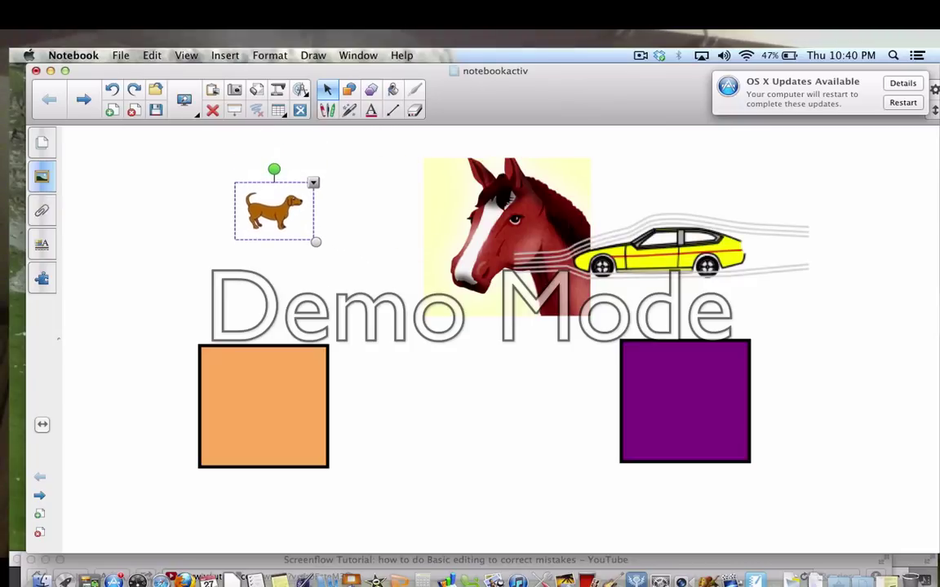
# Step: Shrink the car and horse pictures and line them up in a row beside the dog without overlapping
pyautogui.click(504, 198)
pyautogui.moveTo(823, 292); pyautogui.dragTo(656, 244)
pyautogui.moveTo(577, 222); pyautogui.dragTo(727, 218)
pyautogui.click(522, 232)
pyautogui.moveTo(598, 323); pyautogui.dragTo(510, 239)
pyautogui.moveTo(726, 218); pyautogui.dragTo(610, 205)
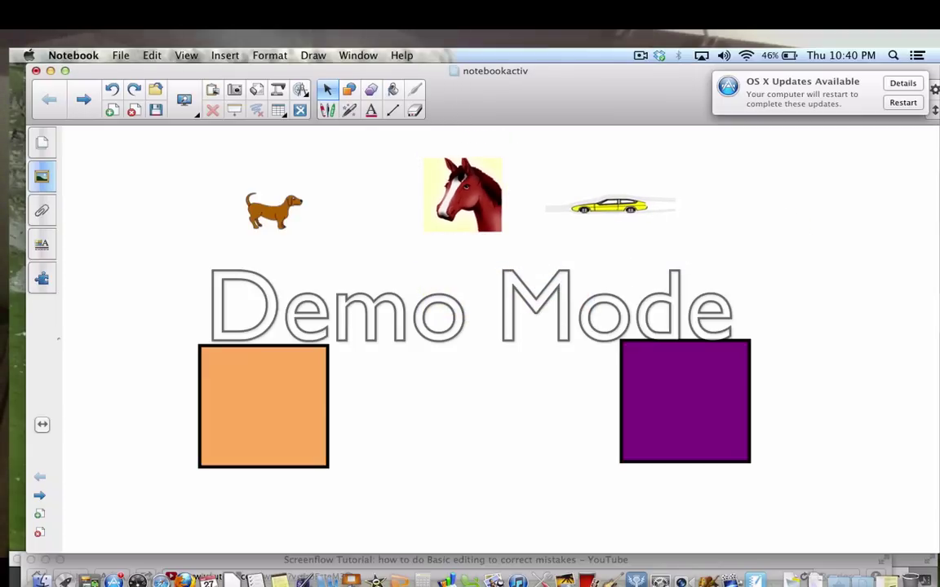
# Step: Label the orange square "Animals" in centred 14-point Arial text
pyautogui.doubleClick(264, 406)
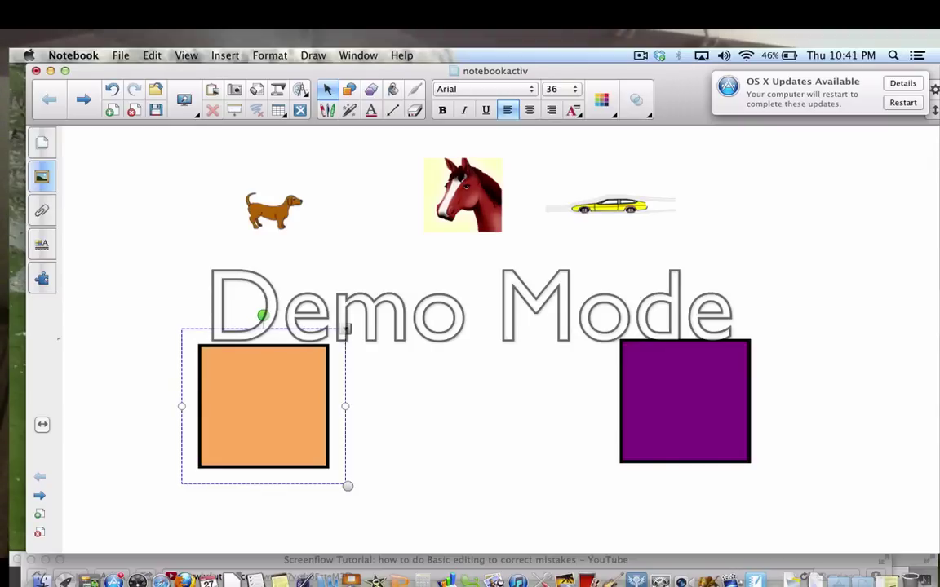
pyautogui.click(529, 110)
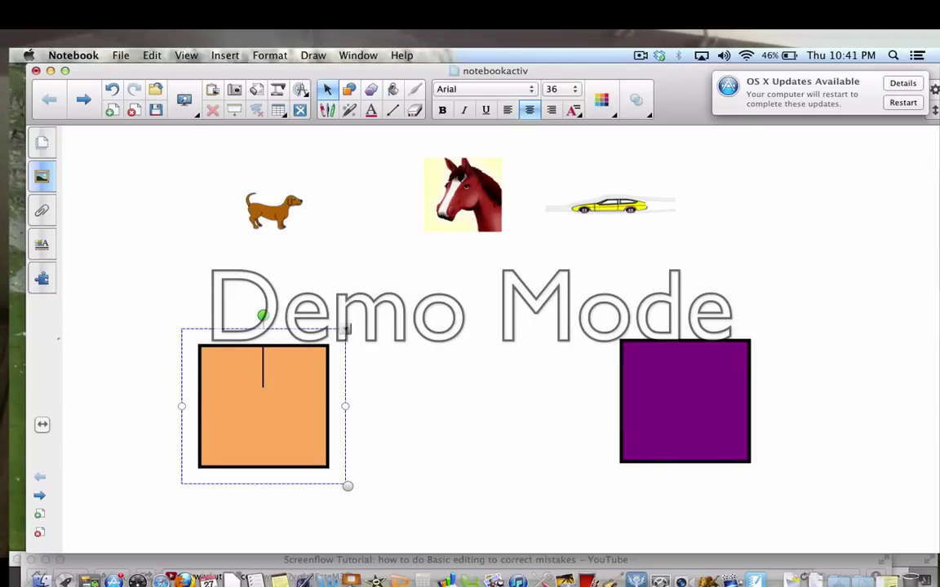
pyautogui.click(602, 100)
pyautogui.click(565, 88)
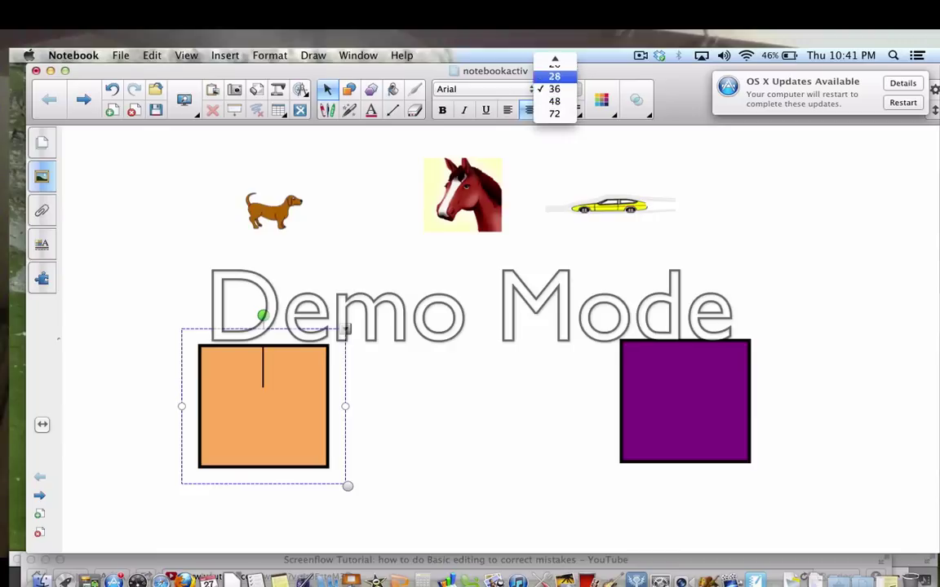
pyautogui.moveTo(555, 58)
pyautogui.click(554, 113)
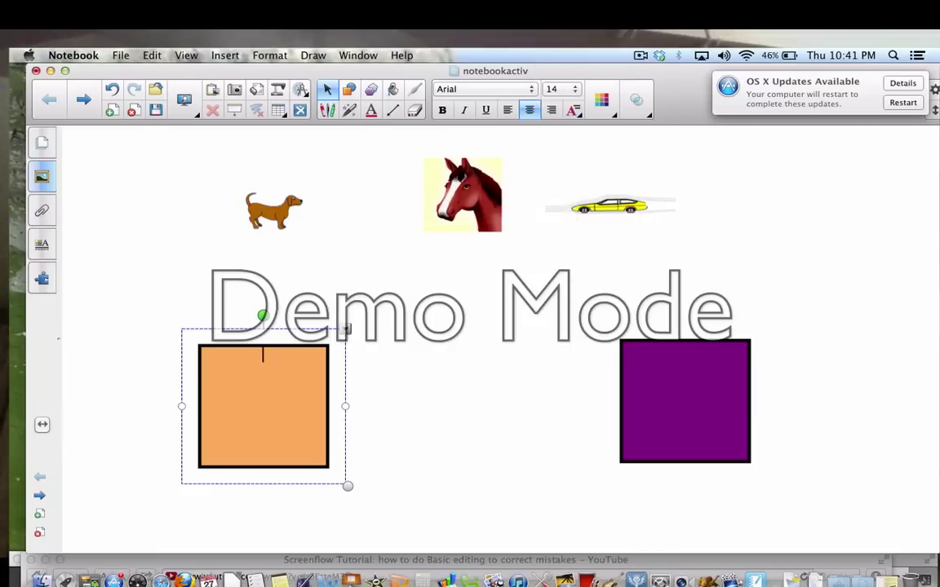
pyautogui.write('Animals')
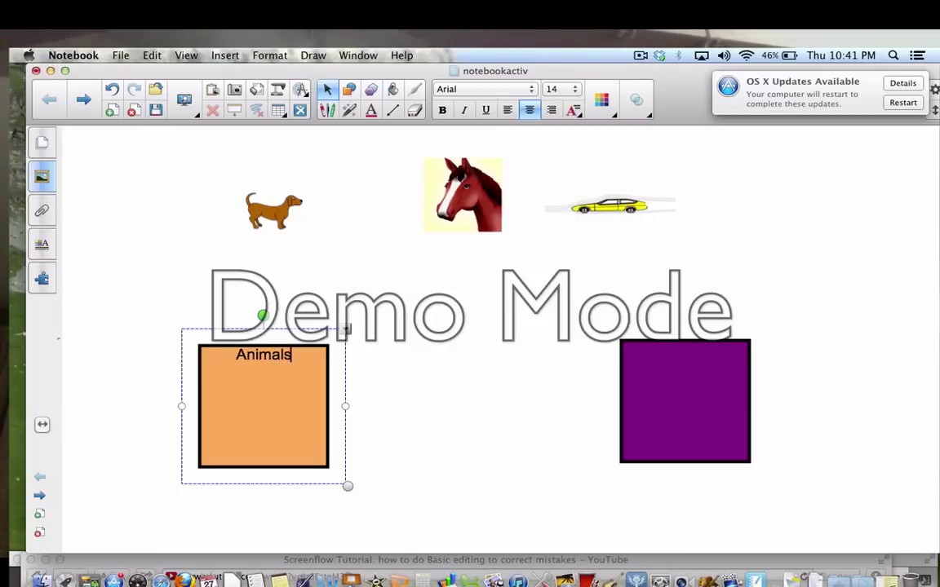
# Step: Label the purple square "Not Animals" in 18-point Arial text
pyautogui.click(685, 401)
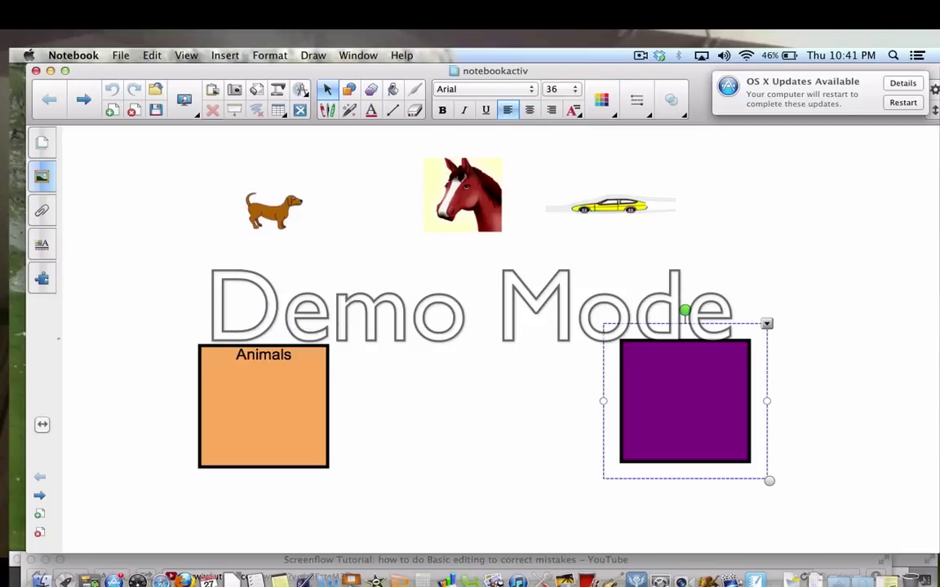
pyautogui.click(558, 89)
pyautogui.click(574, 89)
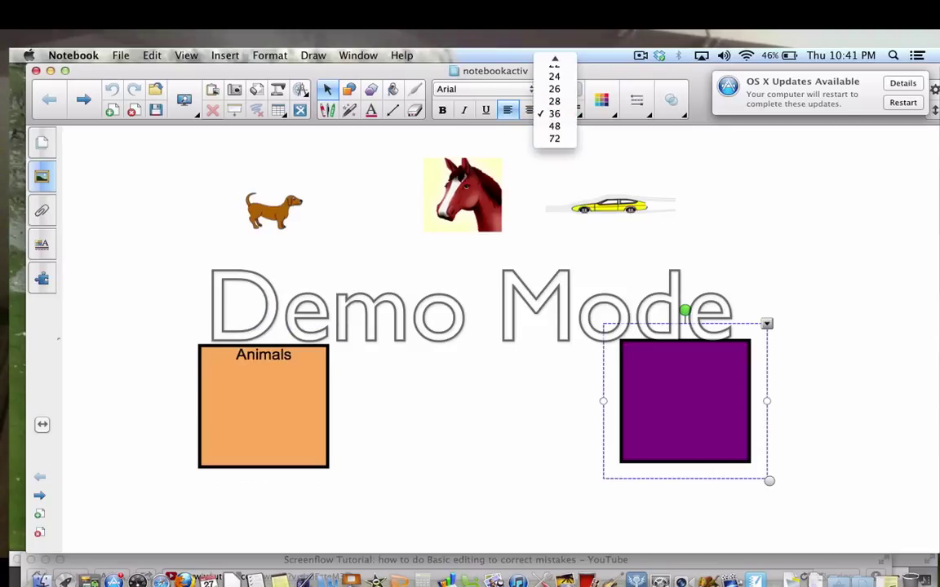
pyautogui.click(554, 147)
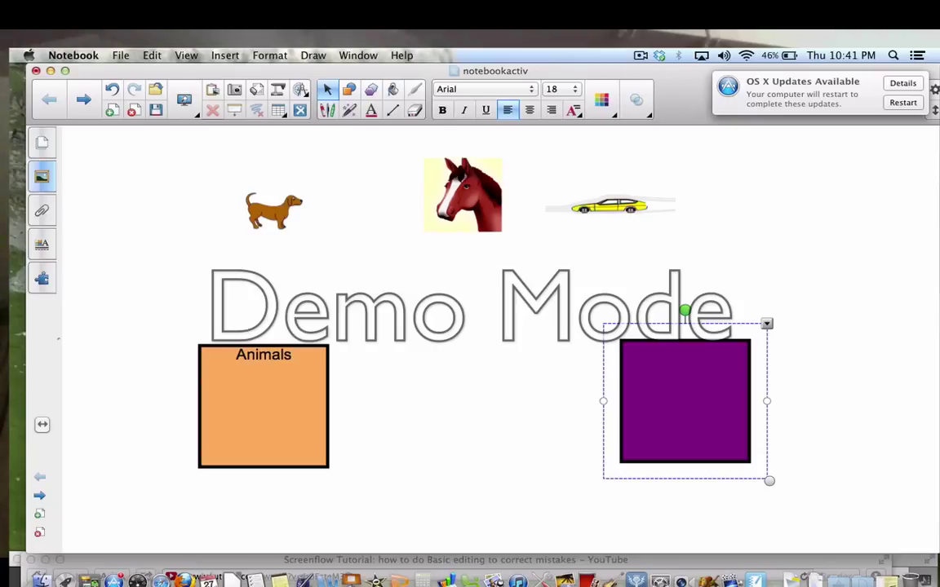
pyautogui.write('Not Animals')
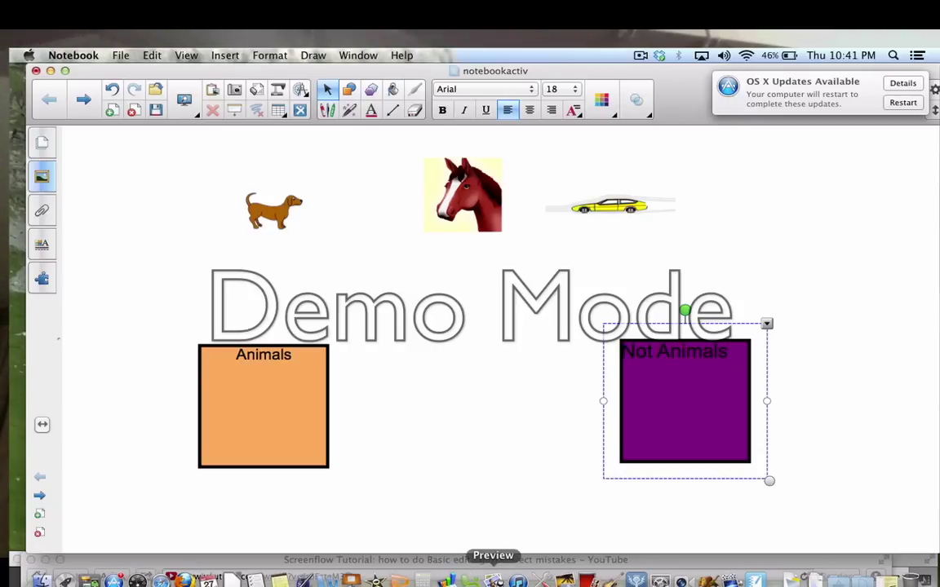
pyautogui.click(493, 581)
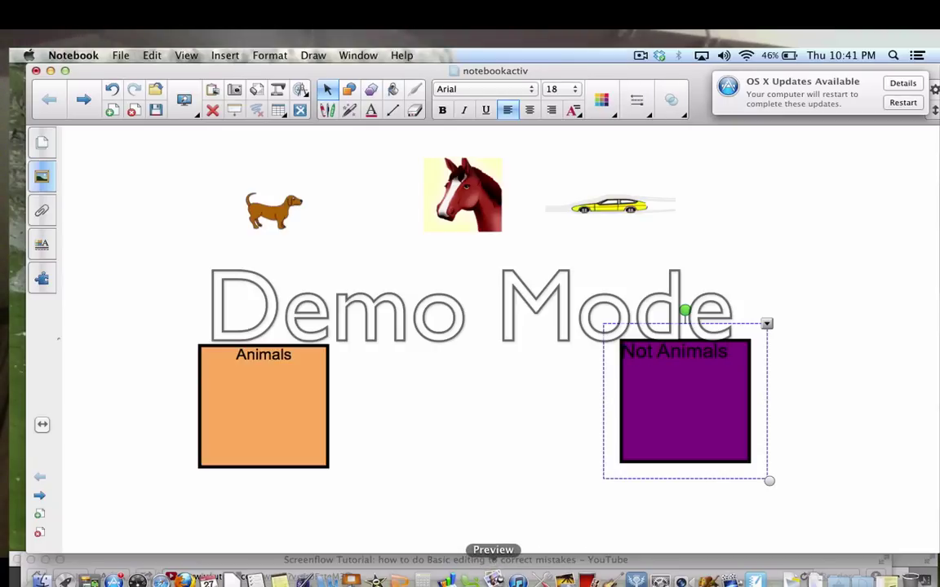
pyautogui.rightClick(494, 577)
pyautogui.click(494, 578)
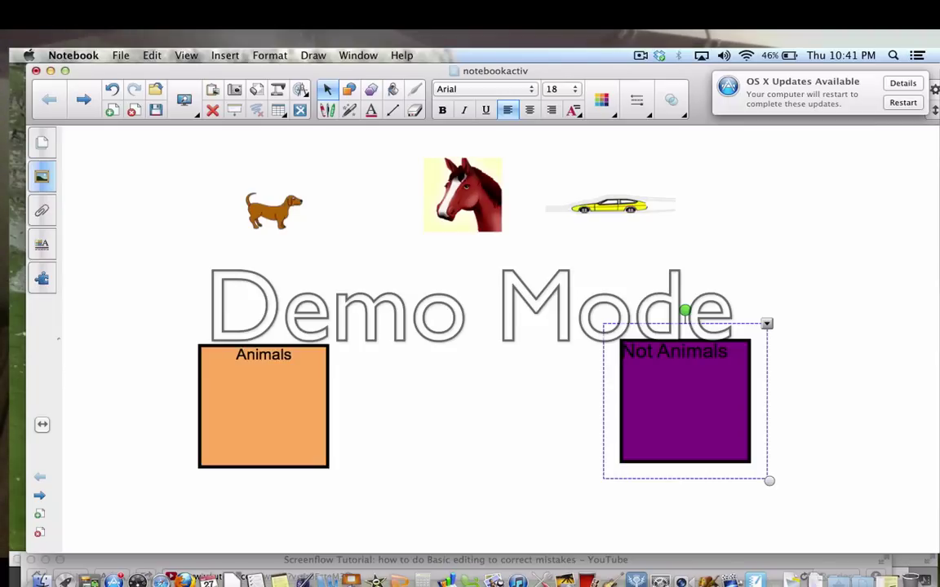
# Step: Make the orange Animals square an activity object that accepts the dog and horse and rejects the car, with panel auto-hide off
pyautogui.click(268, 403)
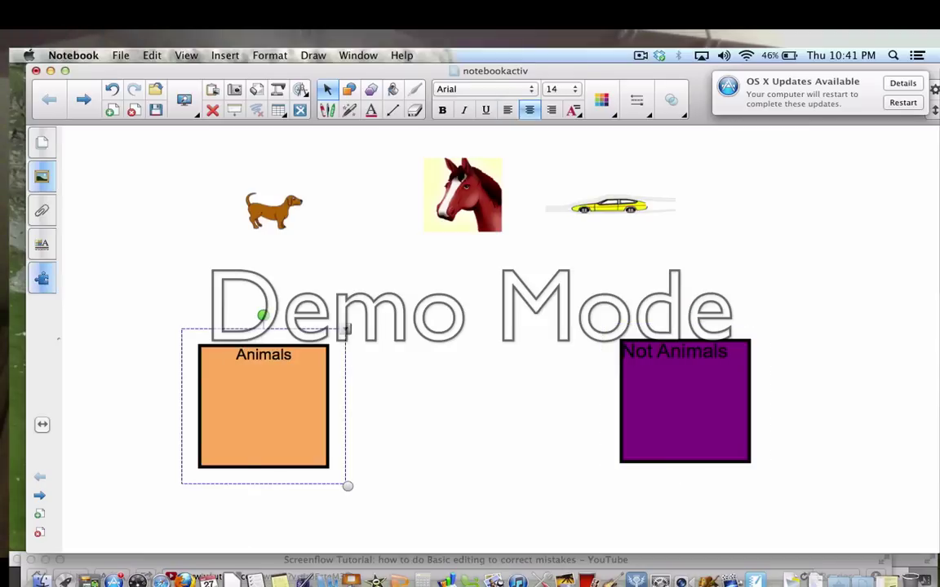
pyautogui.click(42, 278)
pyautogui.click(149, 215)
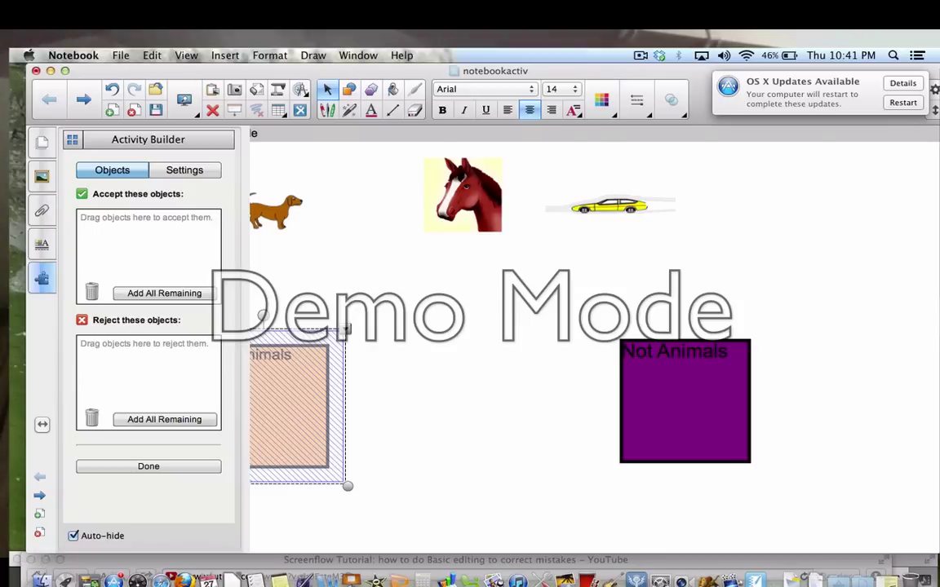
pyautogui.click(73, 536)
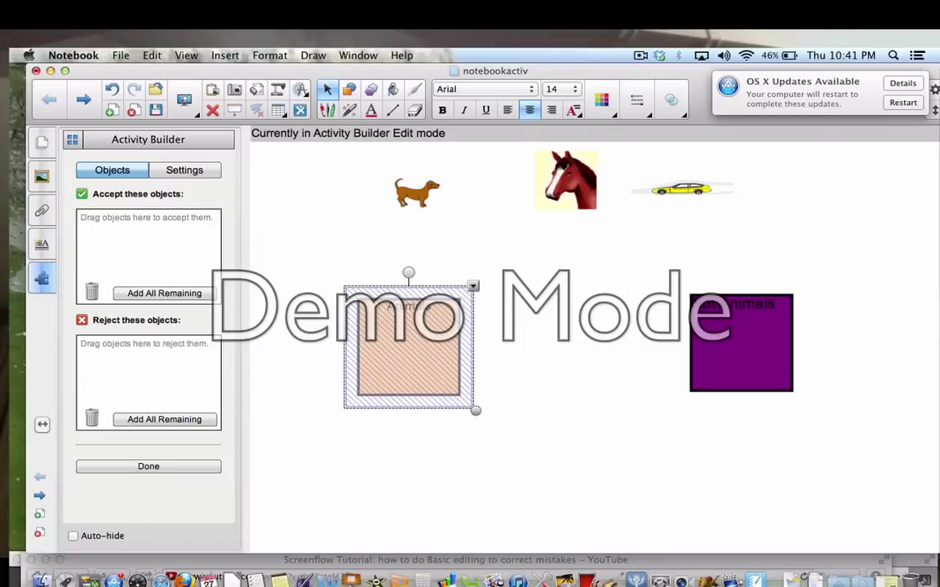
pyautogui.moveTo(417, 194); pyautogui.dragTo(137, 255)
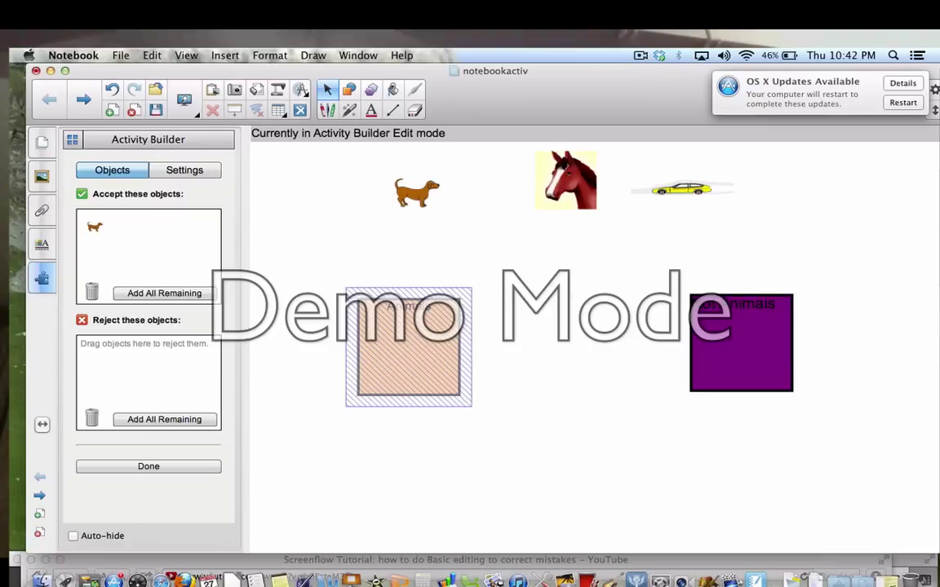
pyautogui.moveTo(565, 179); pyautogui.dragTo(122, 237)
pyautogui.moveTo(681, 189); pyautogui.dragTo(117, 376)
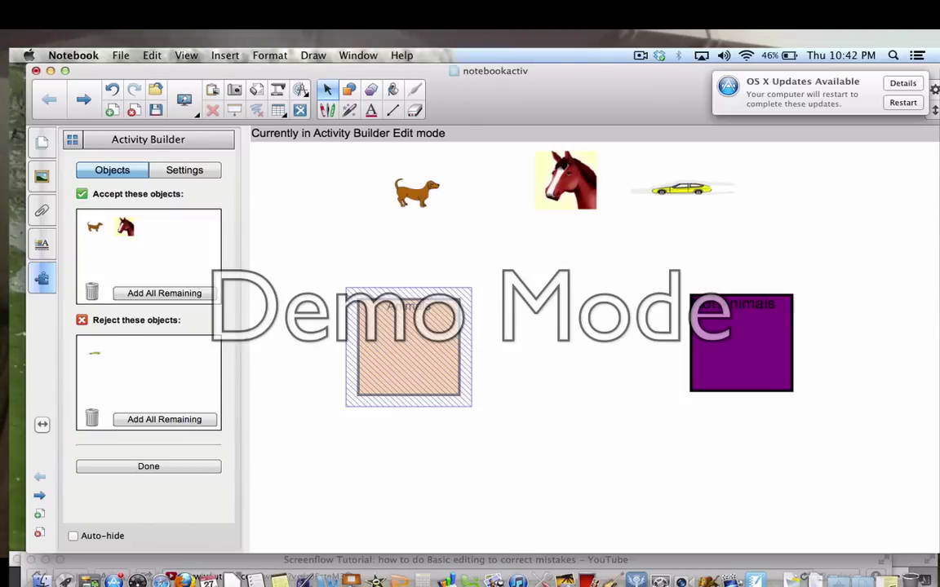
# Step: Set the Animals square's animation for accepted objects to Spin and finish editing the activity
pyautogui.click(184, 170)
pyautogui.click(147, 223)
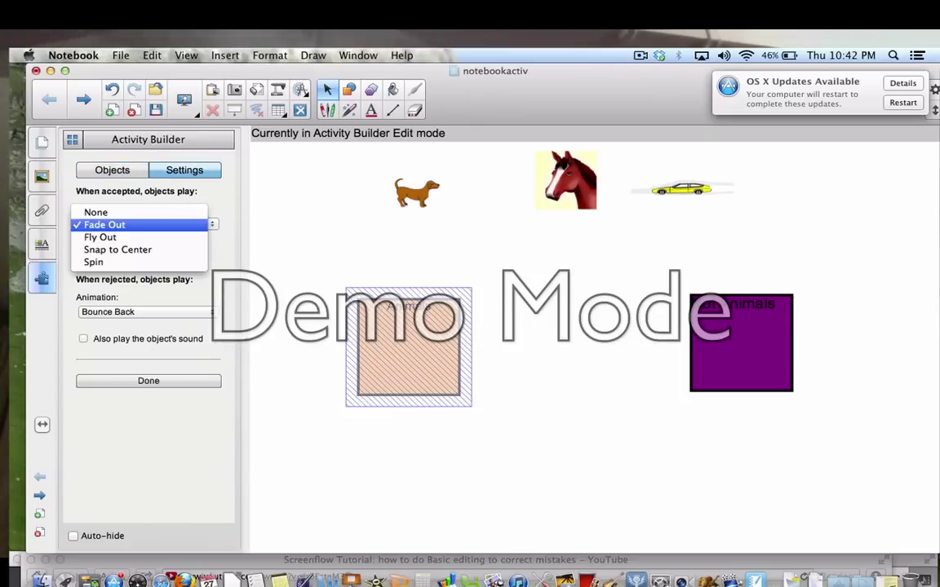
pyautogui.click(93, 262)
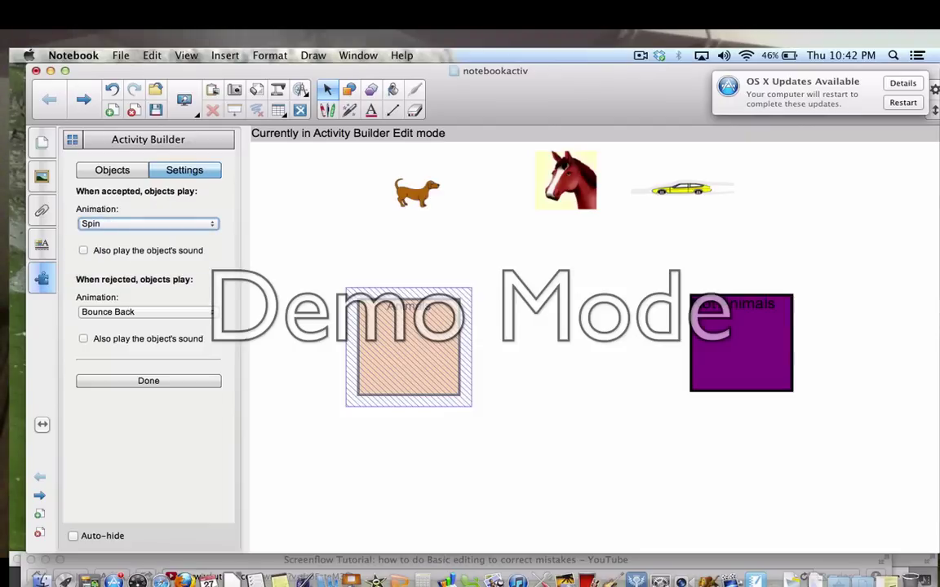
pyautogui.click(148, 380)
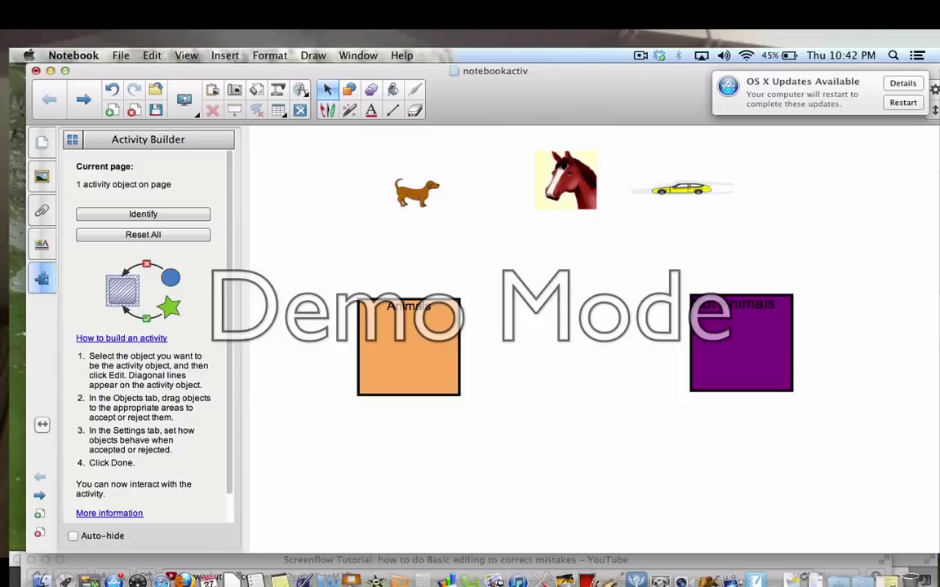
# Step: Make the purple Not Animals square accept the car and reject the dog and horse, keeping the default animations, and restore auto-hide
pyautogui.click(741, 351)
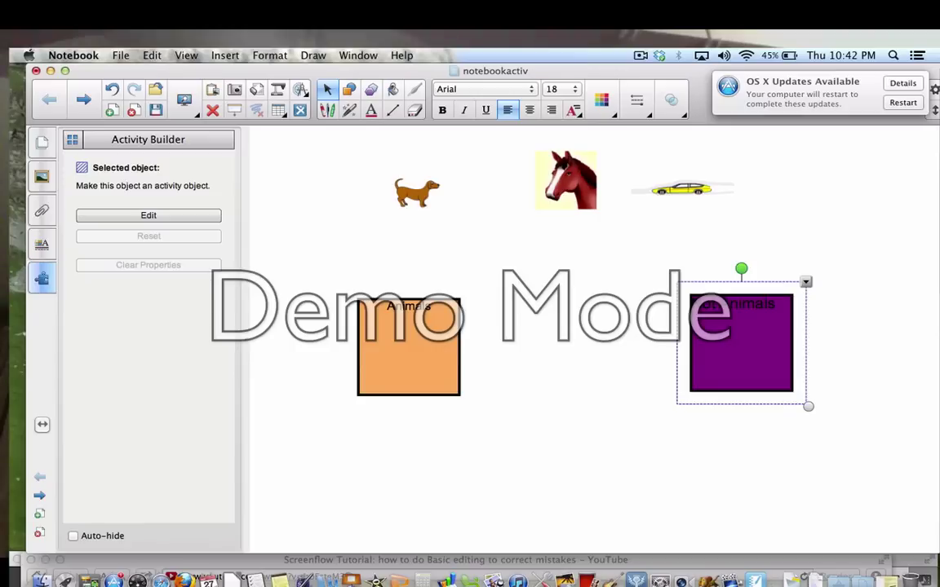
pyautogui.click(149, 216)
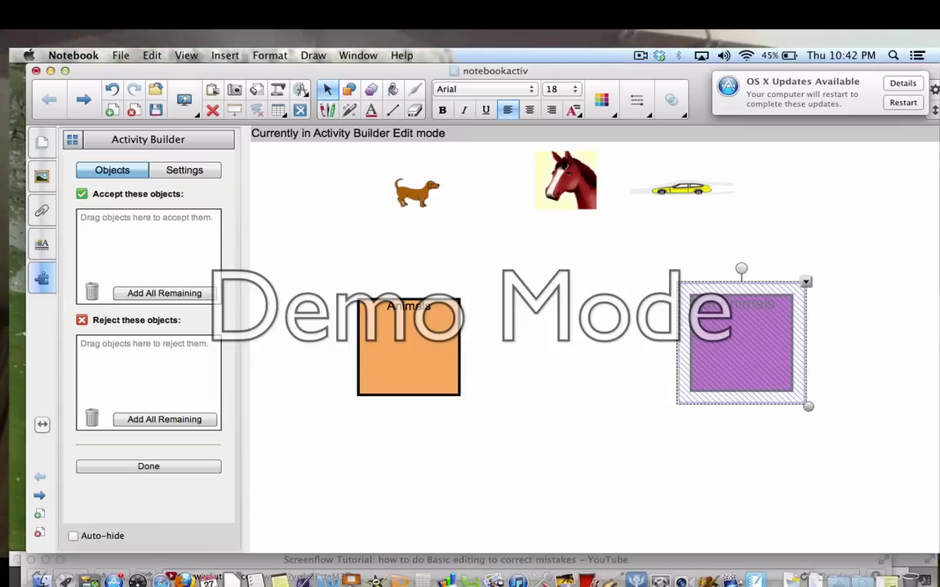
pyautogui.moveTo(682, 189); pyautogui.dragTo(144, 256)
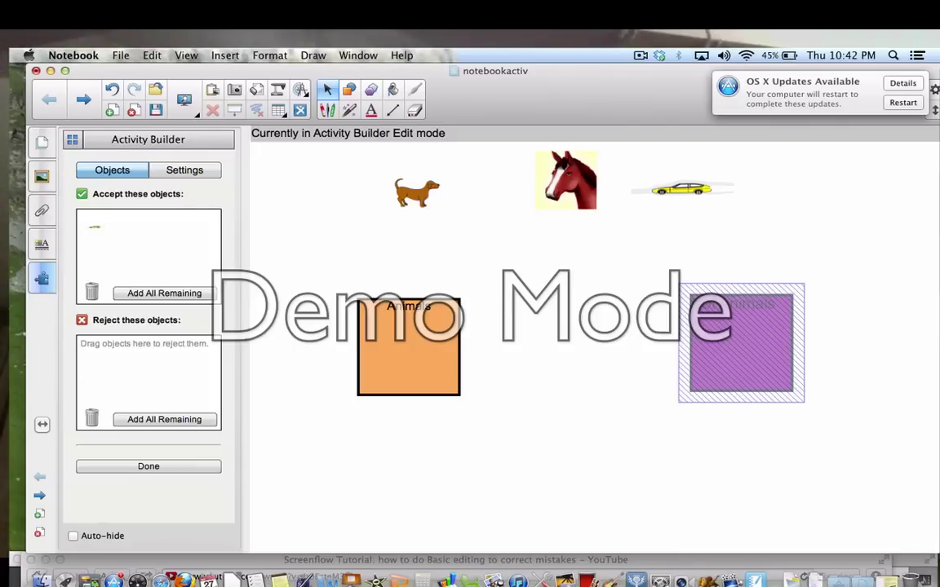
pyautogui.moveTo(417, 194); pyautogui.dragTo(115, 380)
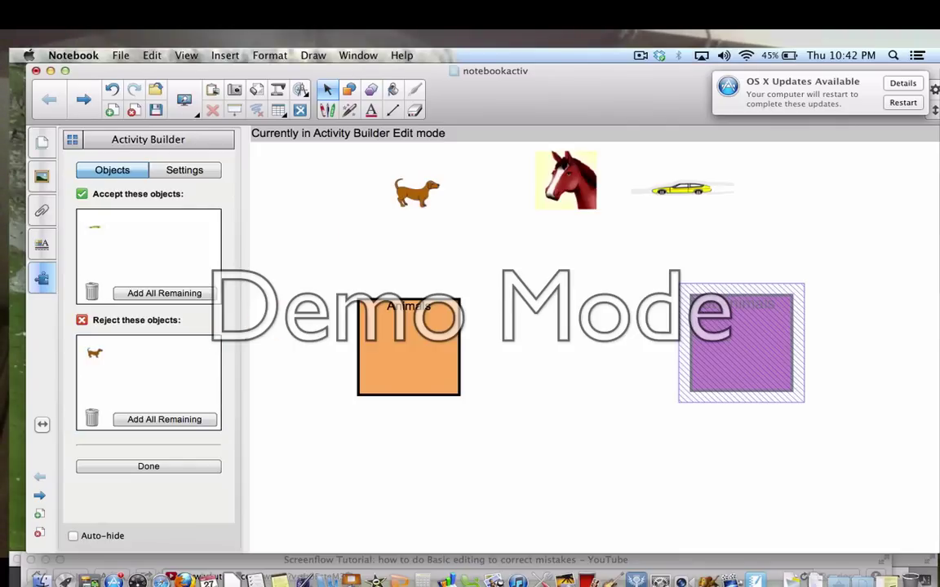
pyautogui.moveTo(565, 180); pyautogui.dragTo(125, 353)
pyautogui.click(184, 170)
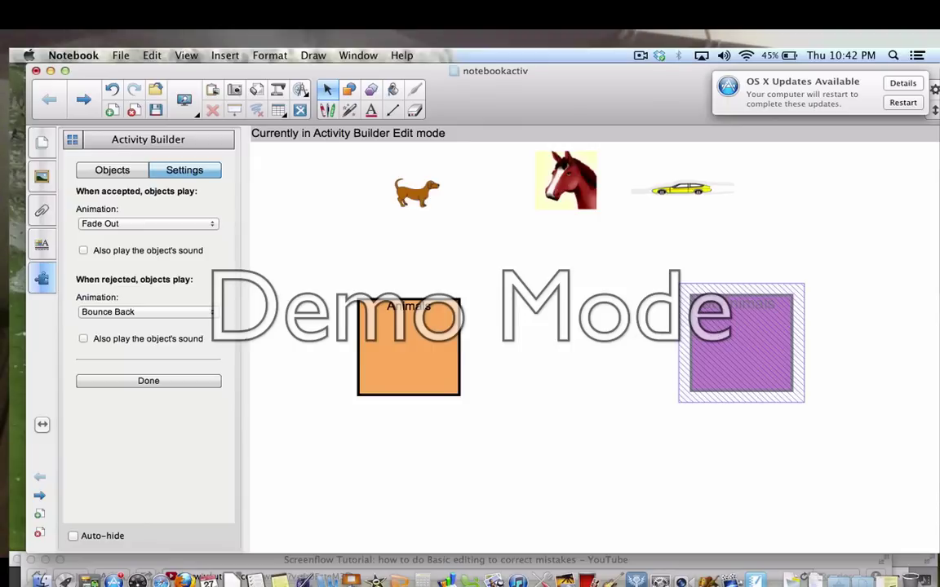
pyautogui.click(148, 381)
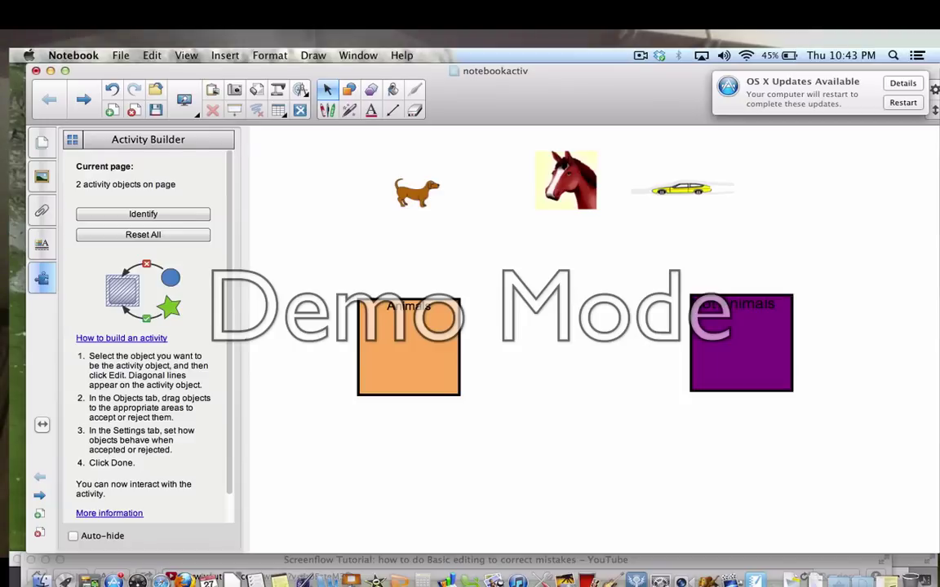
pyautogui.click(72, 536)
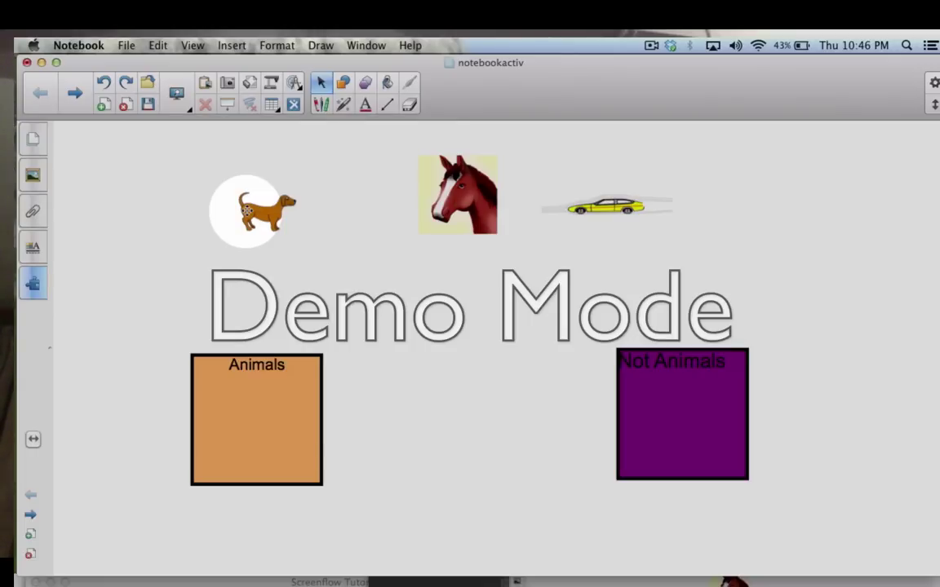
# Step: Test the dog on the Not Animals square, and sort the dog and horse into the Animals square
pyautogui.moveTo(247, 210); pyautogui.dragTo(724, 422)
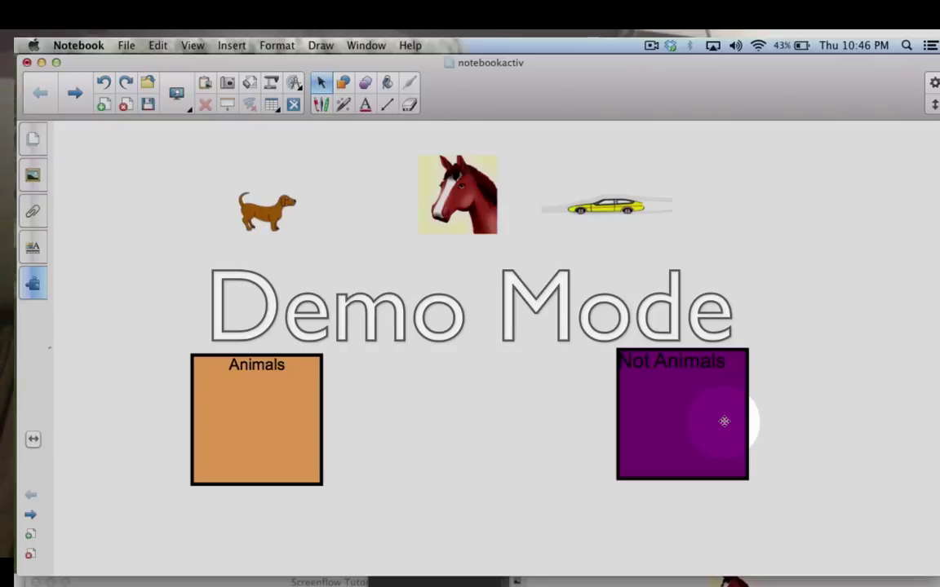
pyautogui.moveTo(264, 214); pyautogui.dragTo(235, 436)
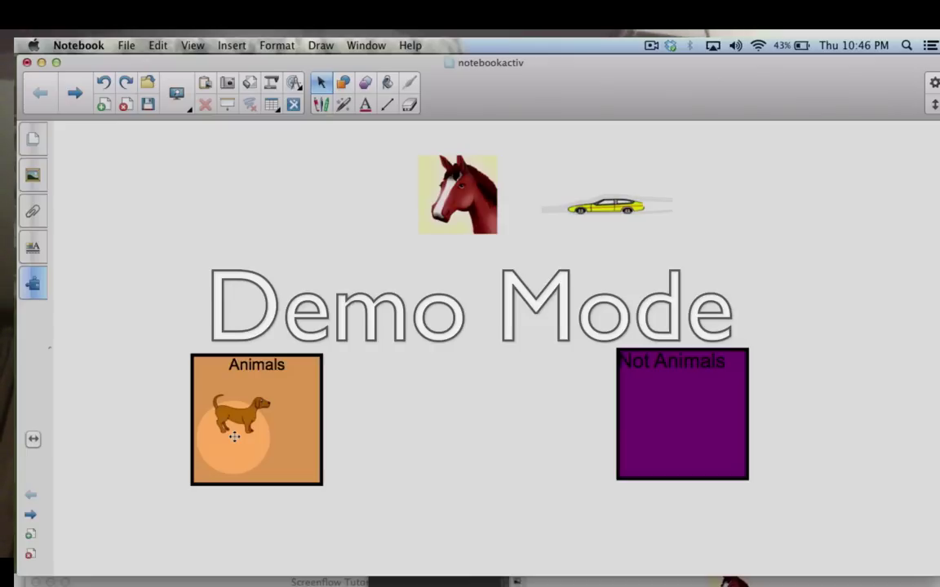
pyautogui.moveTo(456, 198); pyautogui.dragTo(308, 400)
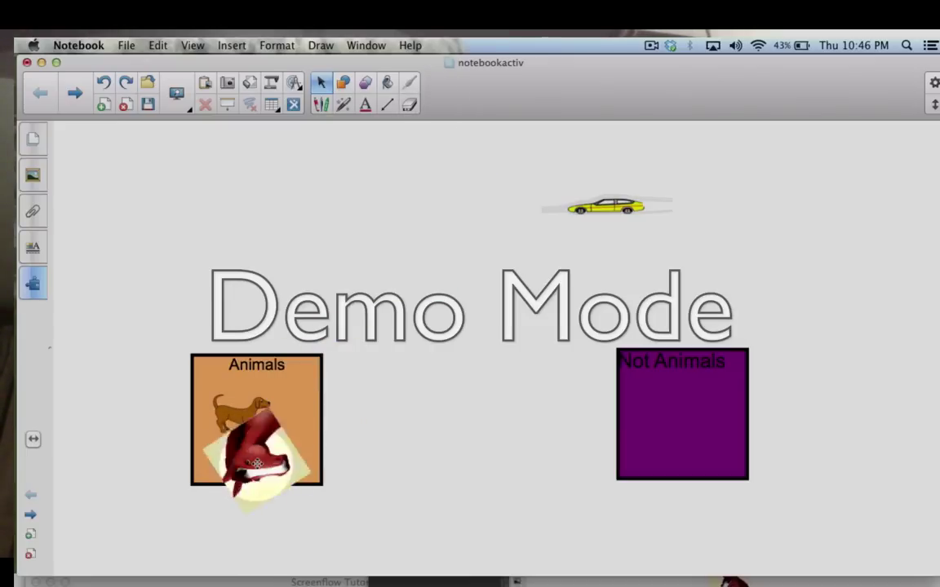
# Step: Test the car on the Animals square and sort it into the Not Animals square
pyautogui.moveTo(619, 206); pyautogui.dragTo(278, 423)
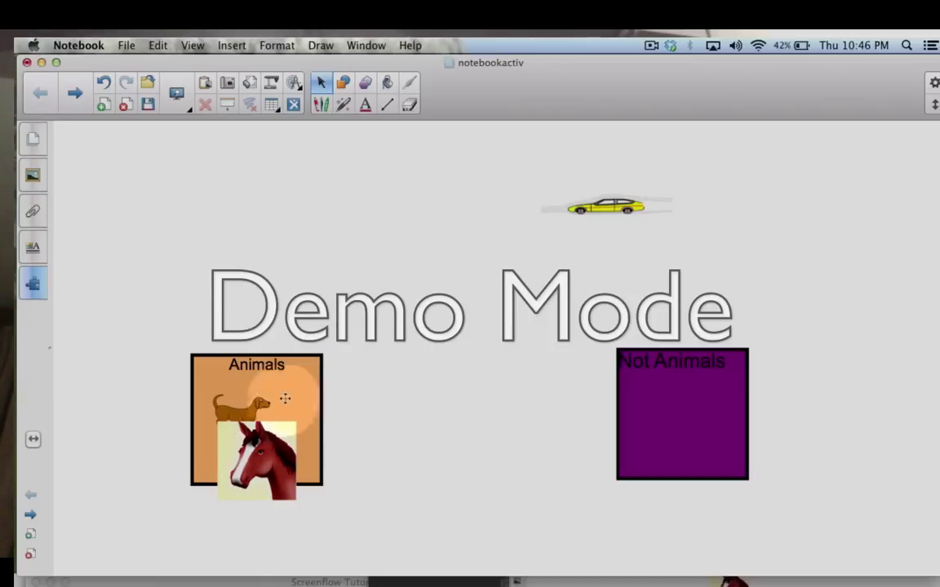
pyautogui.click(591, 209)
pyautogui.moveTo(594, 210); pyautogui.dragTo(688, 430)
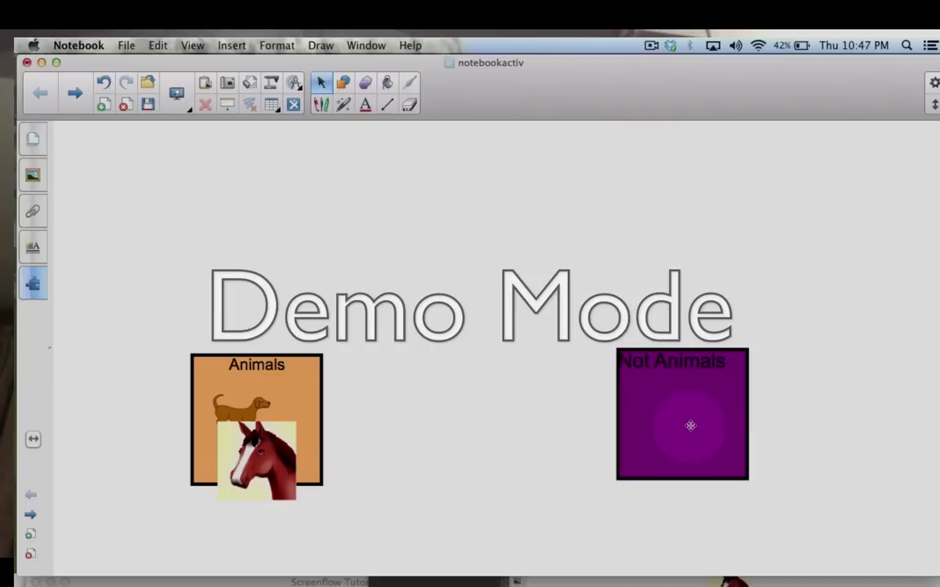